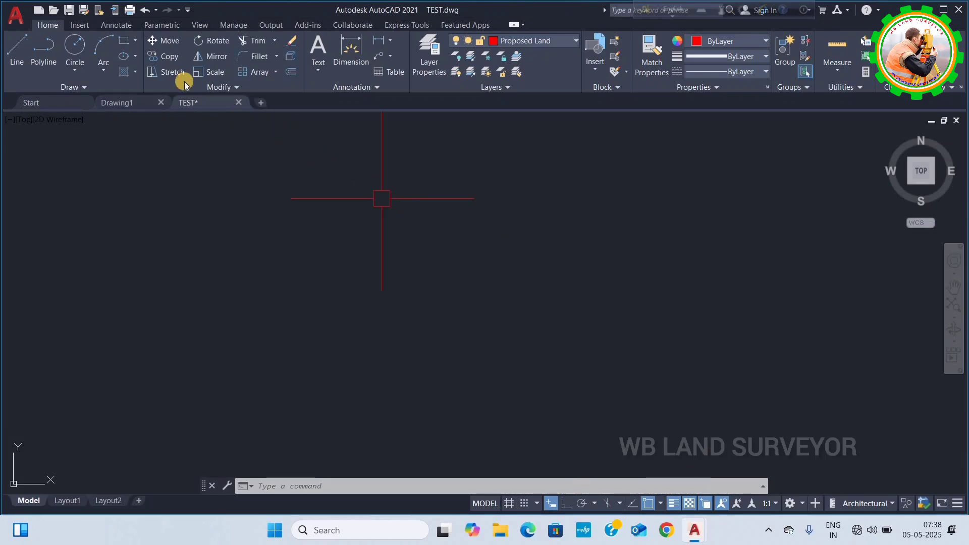
Start an Attach and browse to D:\MOUZA MAP\WEST BENGAL\PURULIA\RS MAP\PURULIA TOWN.
left_click(82, 25)
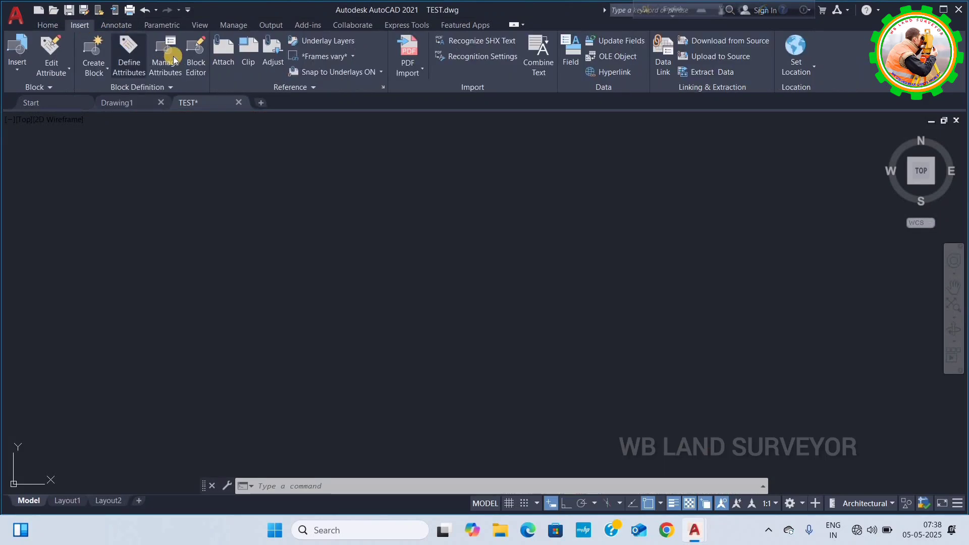
left_click(228, 65)
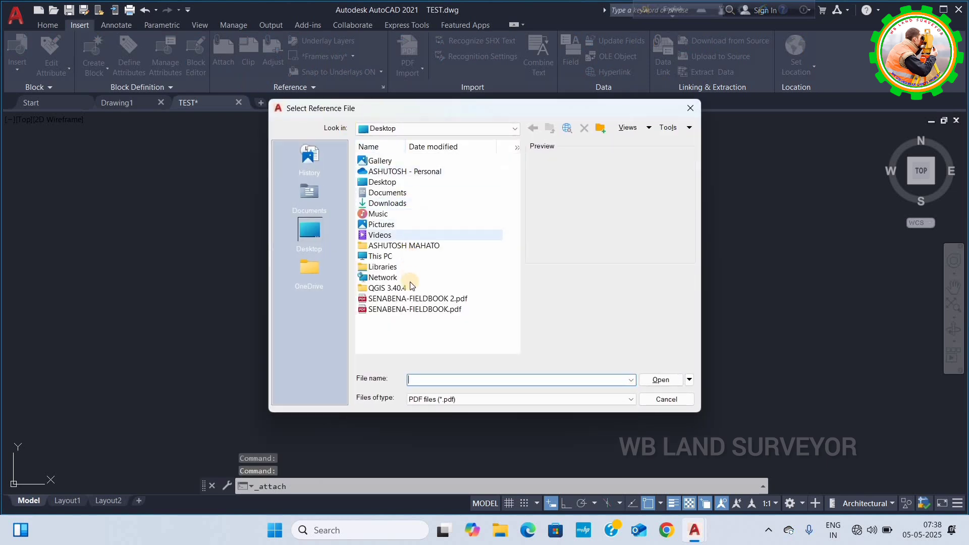
left_click(440, 131)
left_click(433, 167)
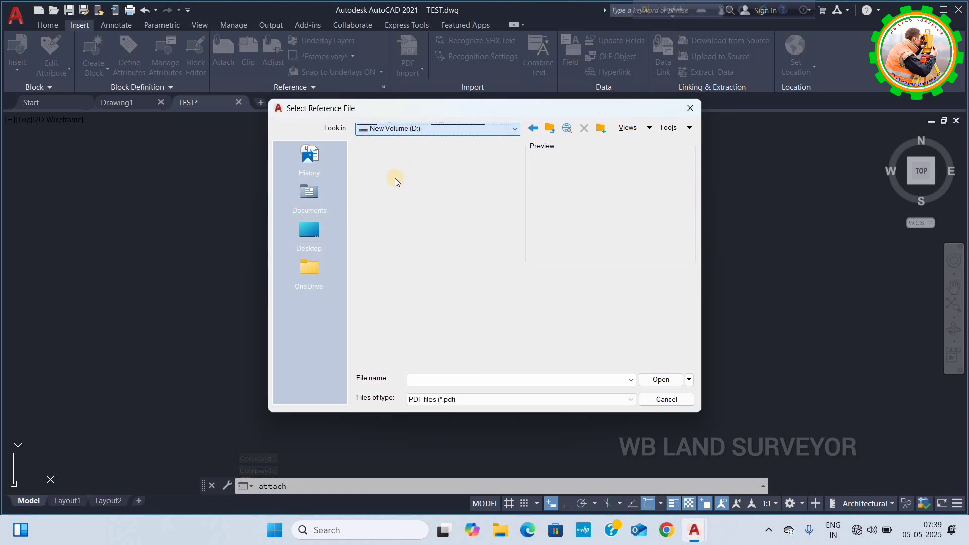
left_click(424, 196)
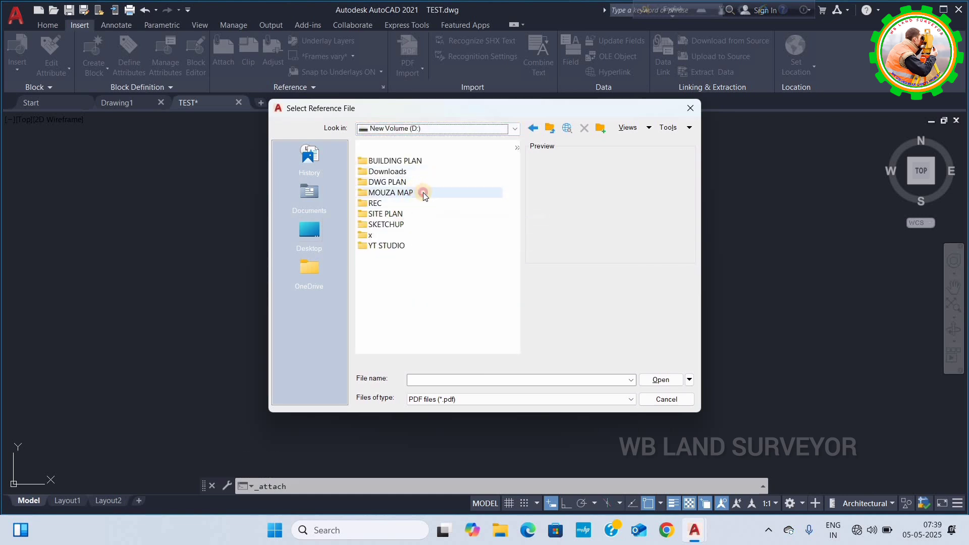
double_click(424, 195)
double_click(413, 167)
double_click(406, 160)
double_click(392, 183)
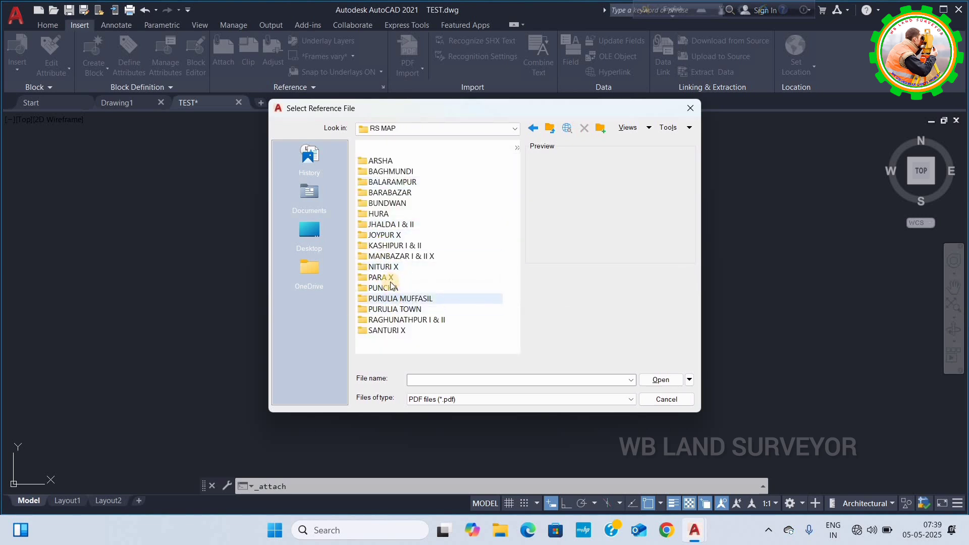
double_click(399, 309)
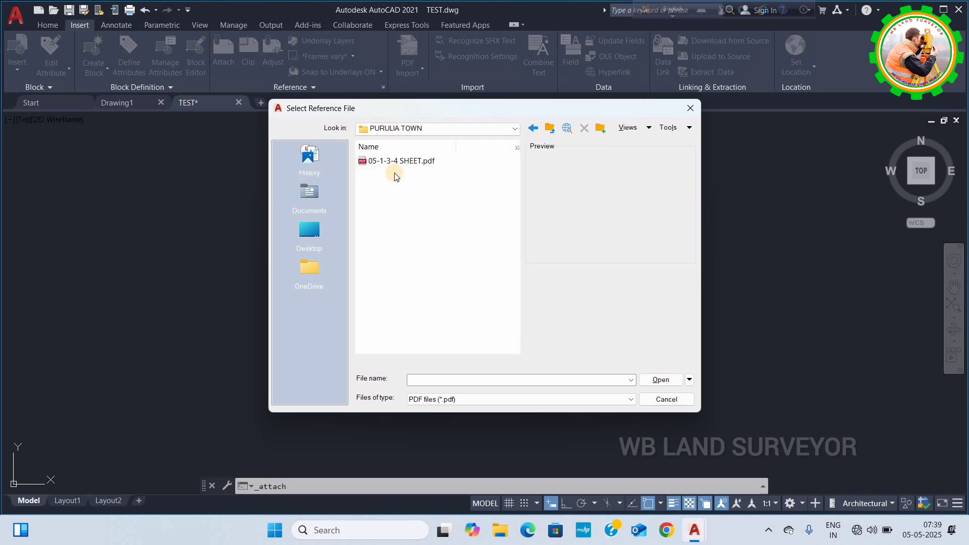
Show all image files and select the 01-1.tif map sheet.
left_click(477, 399)
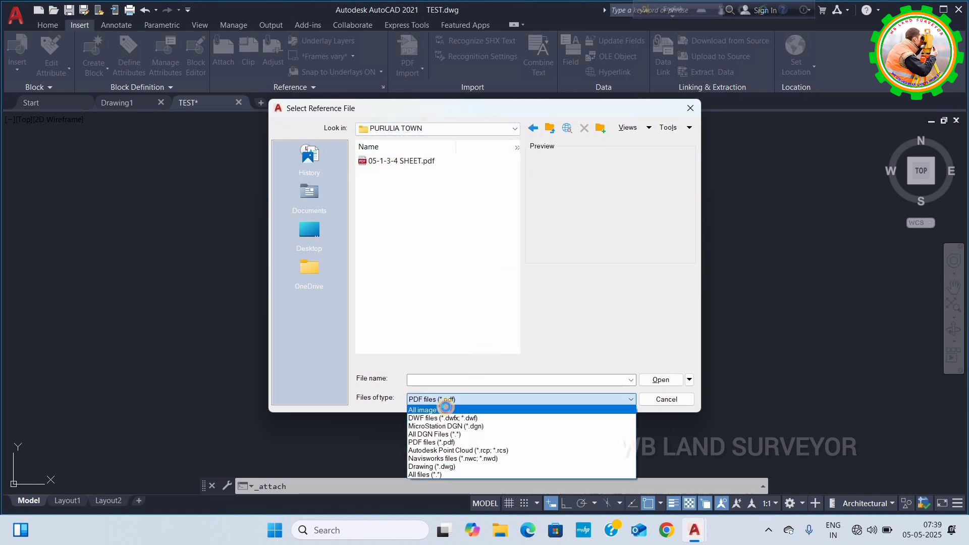
left_click(445, 409)
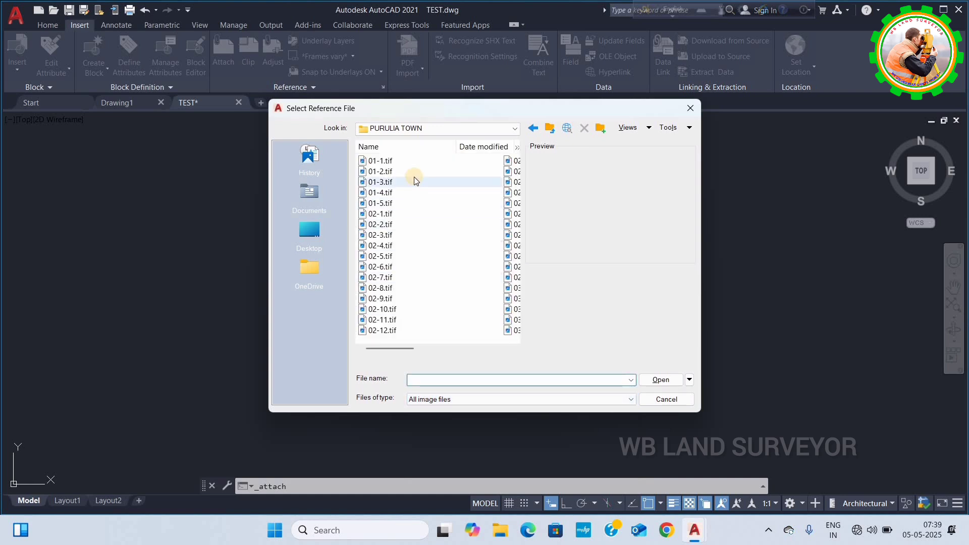
left_click(390, 160)
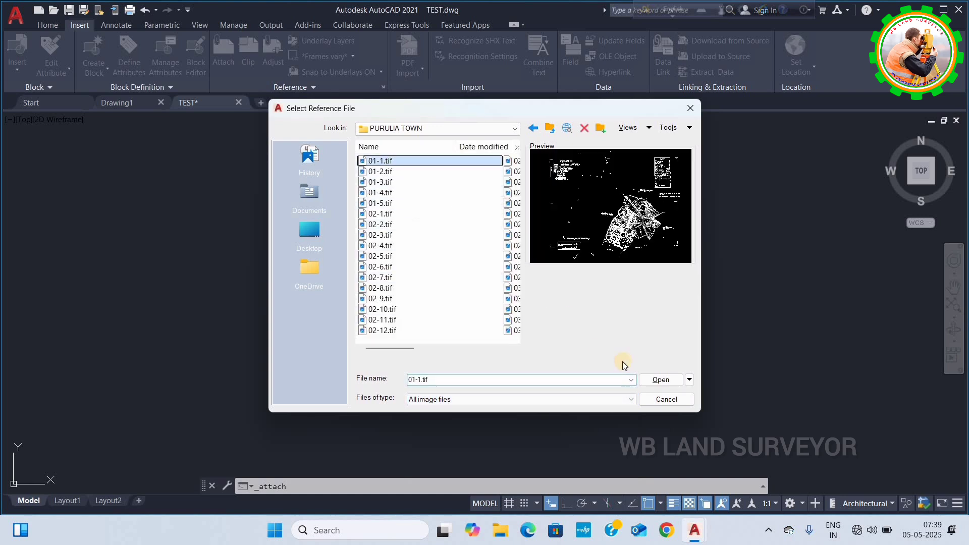
Attach 01-1.tif at scale 3960, getting past the invalid scale warning.
left_click(661, 378)
type("330'")
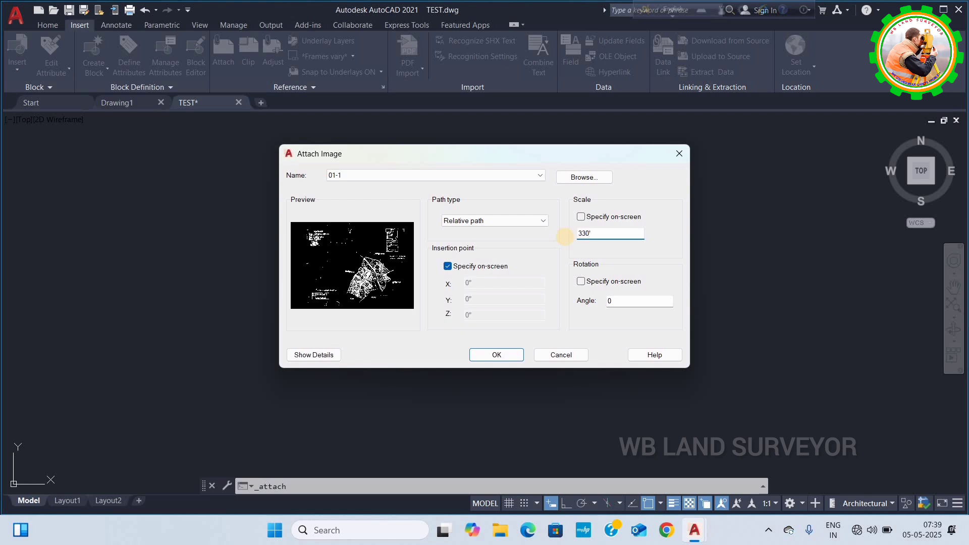
left_click(507, 356)
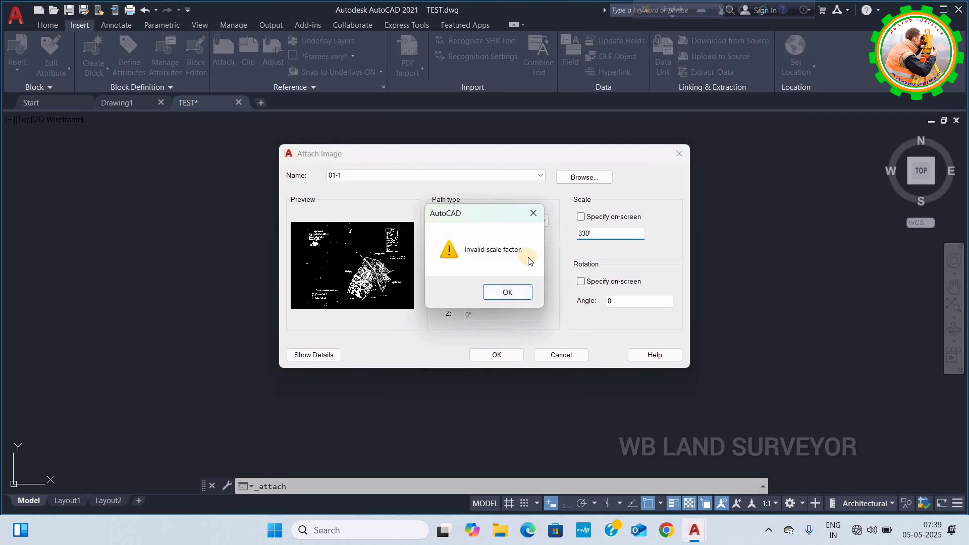
key("Return")
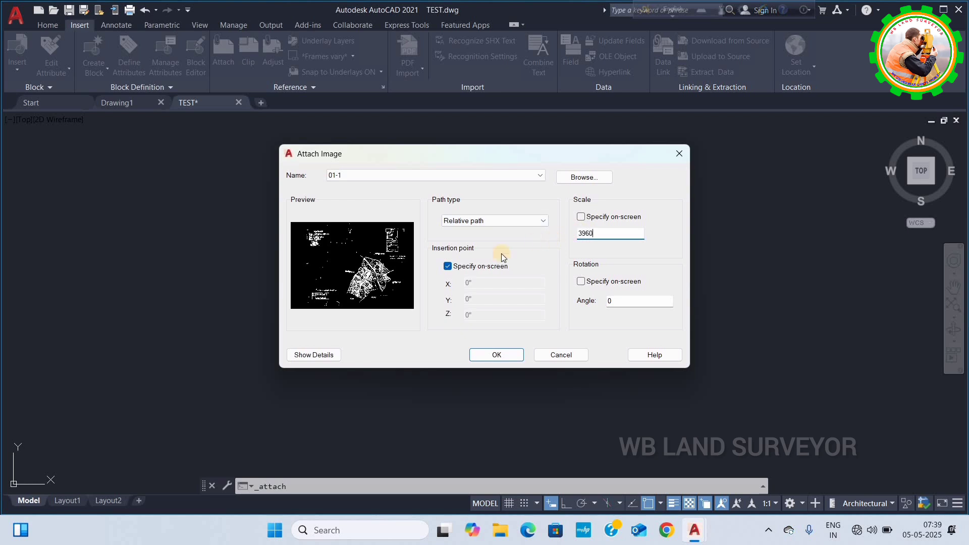
left_click(497, 355)
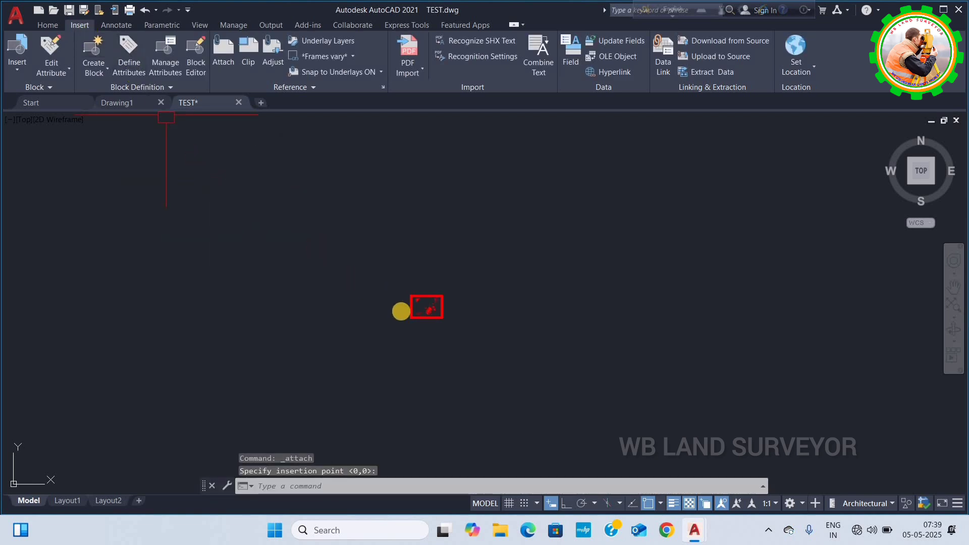
Zoom in on the map sheet and make layer 0 current.
scroll(449, 252, "up", 4)
scroll(429, 238, "up", 2)
scroll(412, 224, "up", 5)
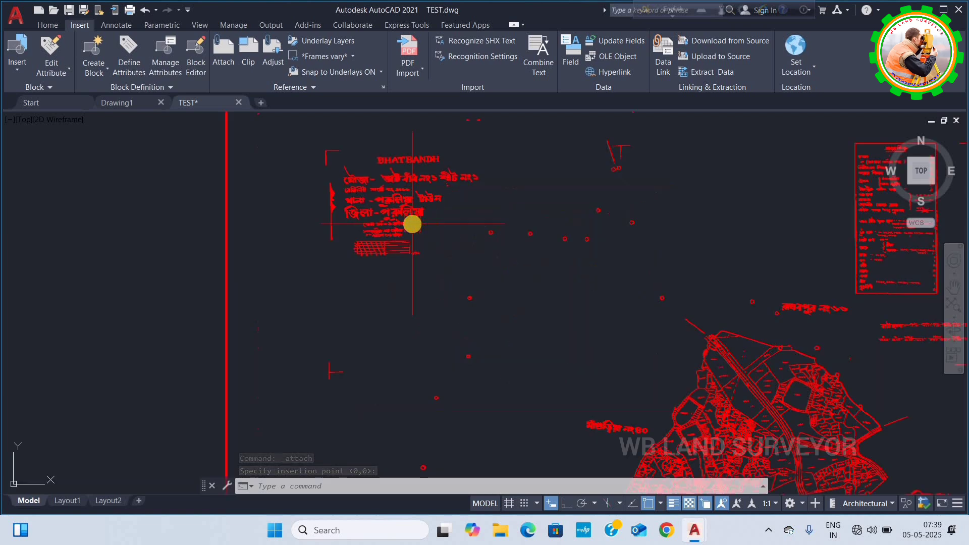
scroll(389, 194, "up", 5)
scroll(345, 307, "up", 2)
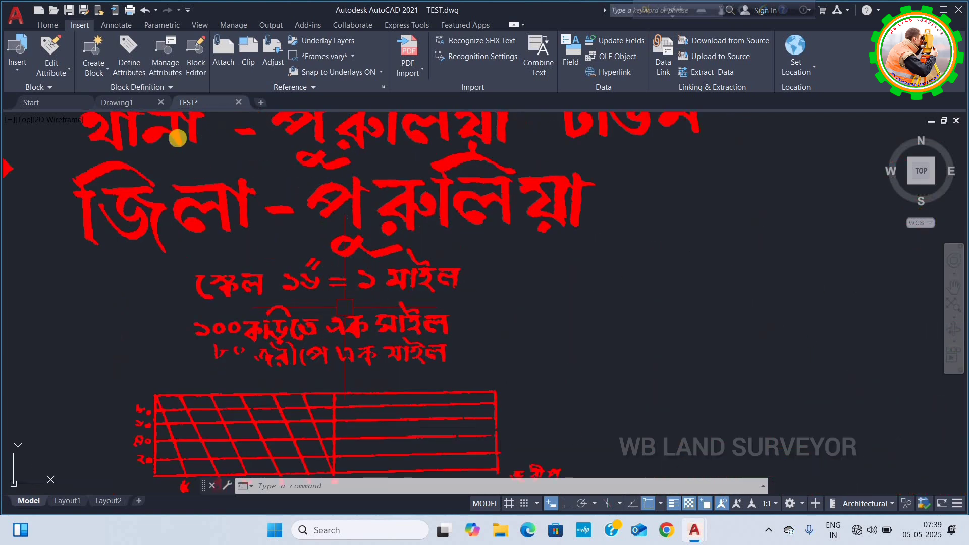
left_click(59, 23)
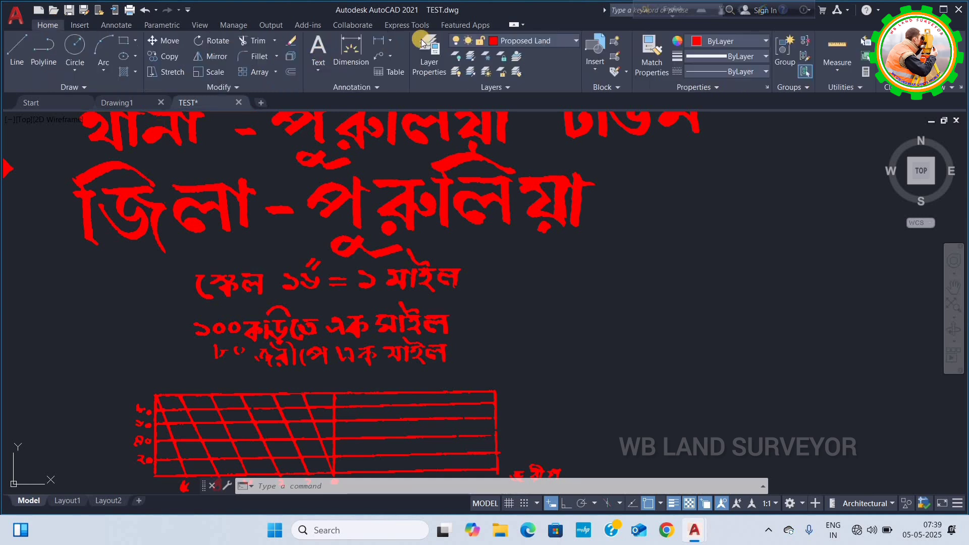
left_click(541, 41)
left_click(530, 55)
Draw a rectangle enclosing the map's scale text line.
left_click(60, 80)
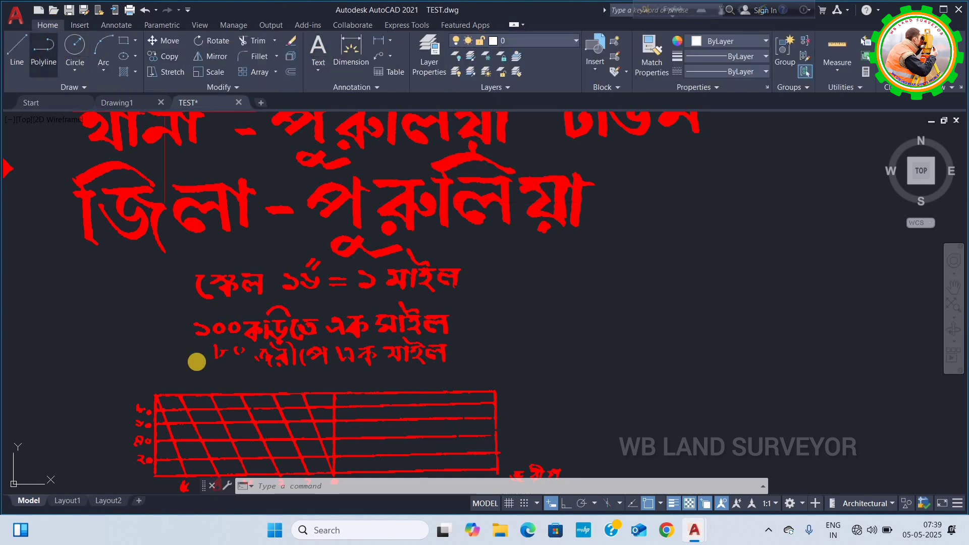
left_click(171, 265)
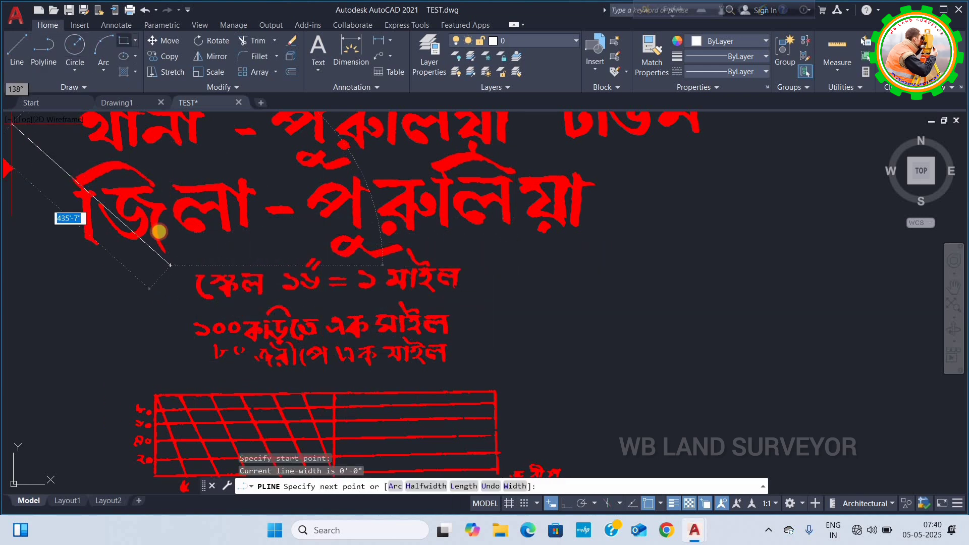
left_click(124, 41)
left_click(169, 262)
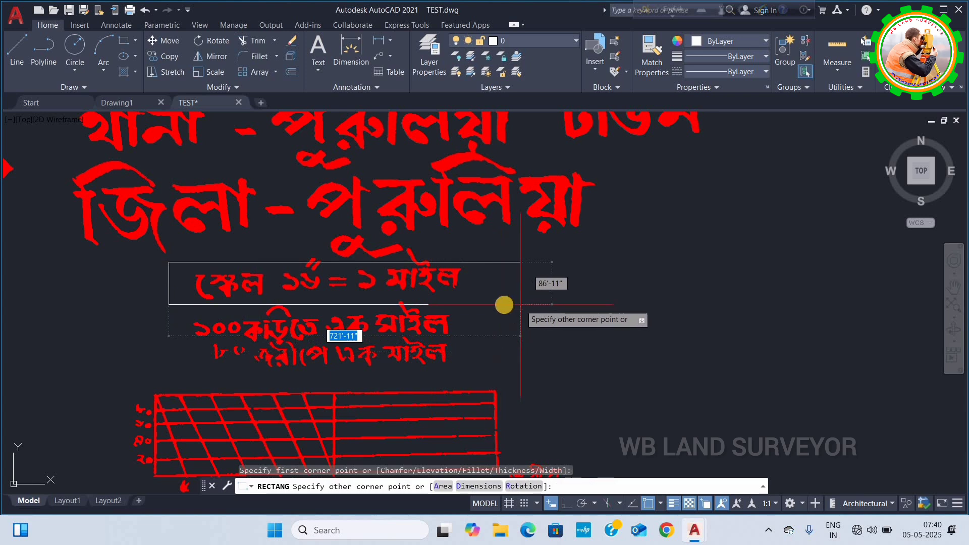
left_click(486, 303)
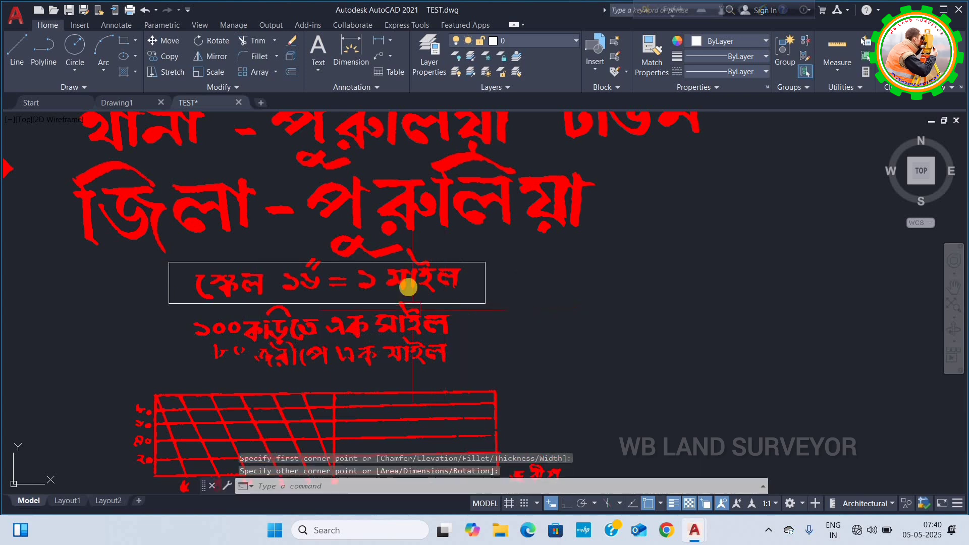
Give the scale-text rectangle a 0.70 mm lineweight and clear the selection.
left_click(724, 61)
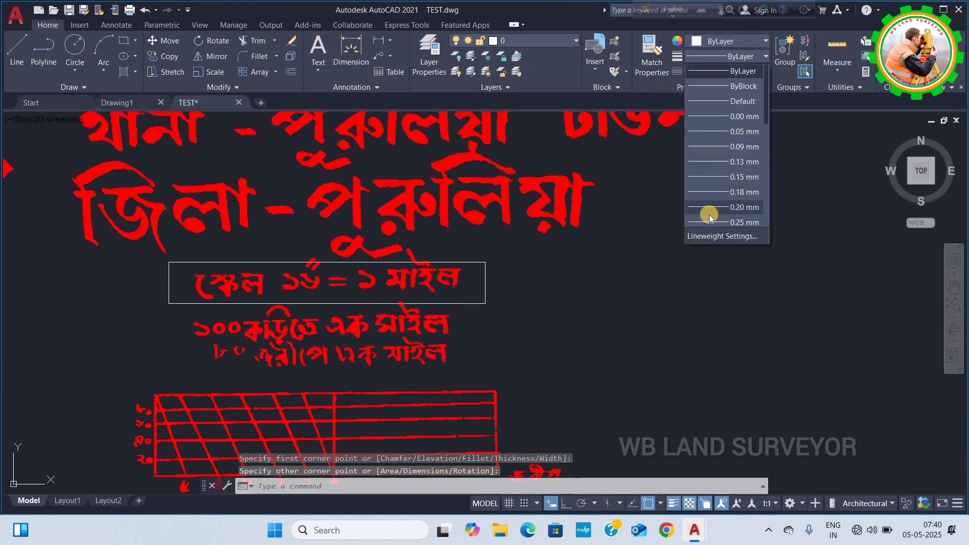
scroll(719, 200, "down", 2)
scroll(721, 192, "down", 2)
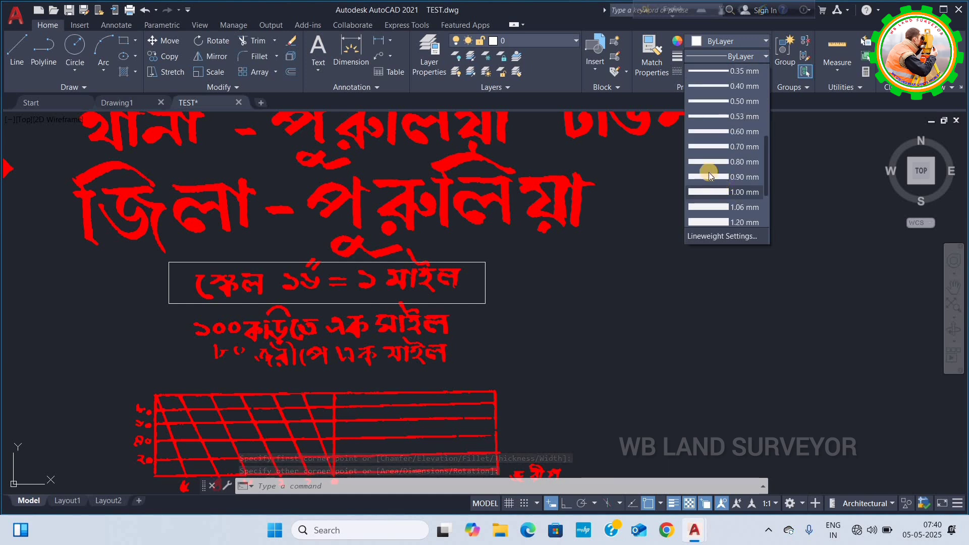
left_click(707, 146)
left_click(532, 330)
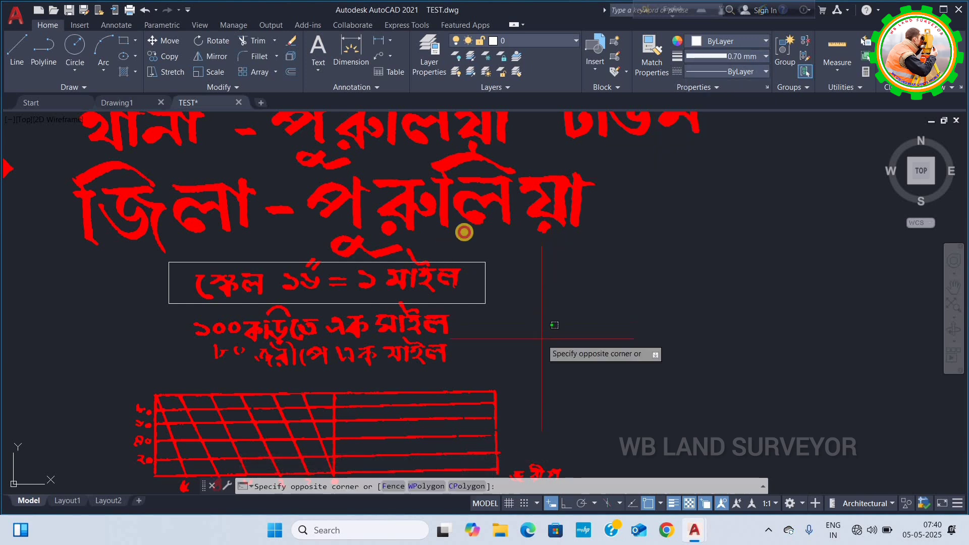
left_click(477, 247)
left_click(726, 56)
scroll(713, 217, "down", 3)
scroll(722, 202, "down", 3)
left_click(726, 70)
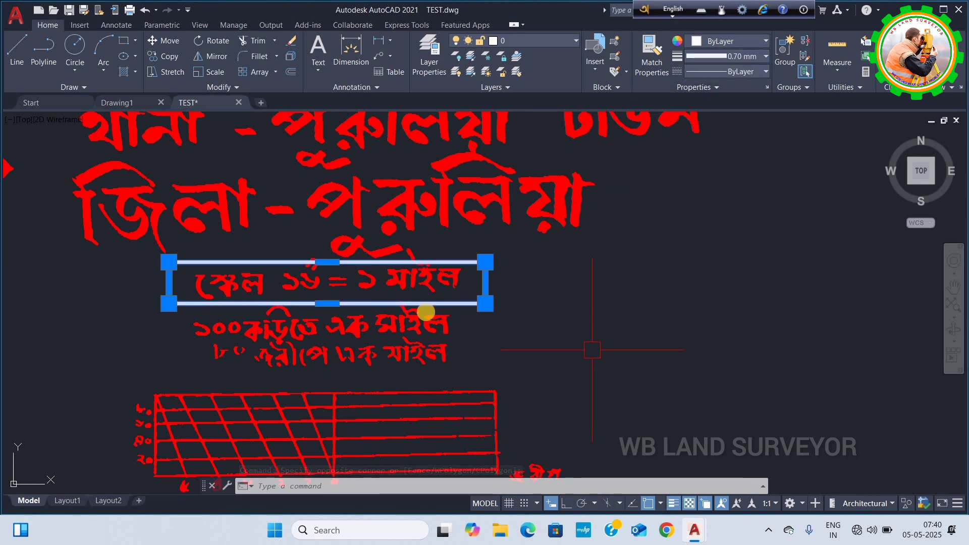
key("Escape")
scroll(422, 300, "up", 2)
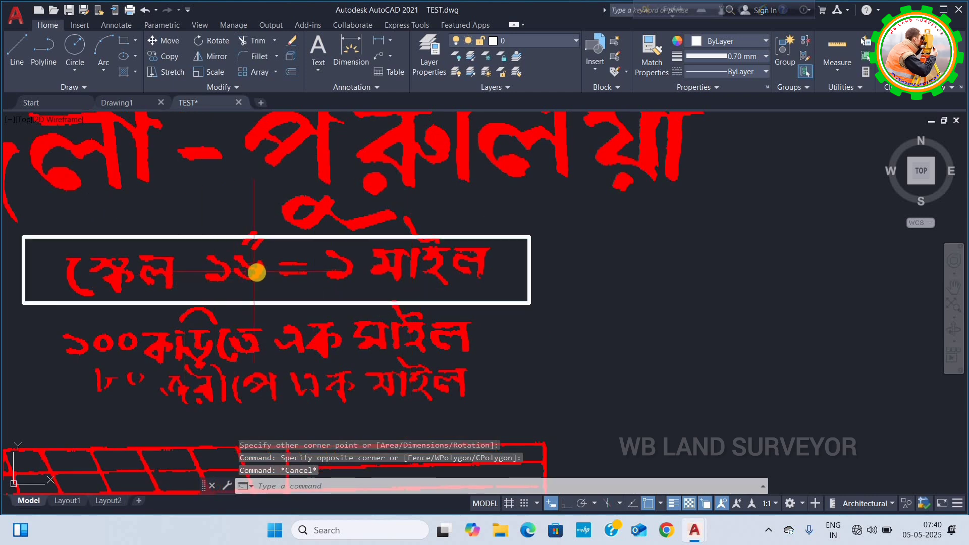
Attach map sheet 01-4.tif at a scale of 1980.
left_click(80, 25)
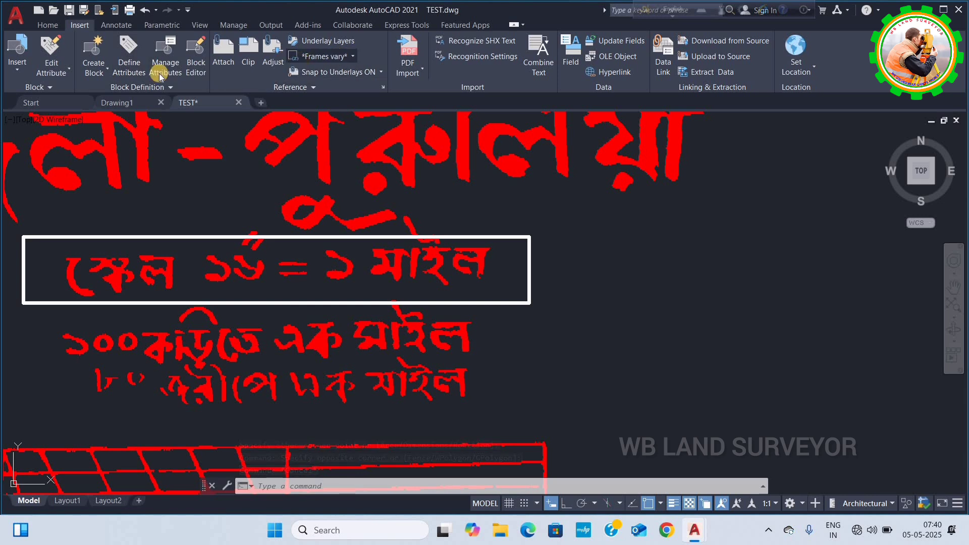
left_click(223, 50)
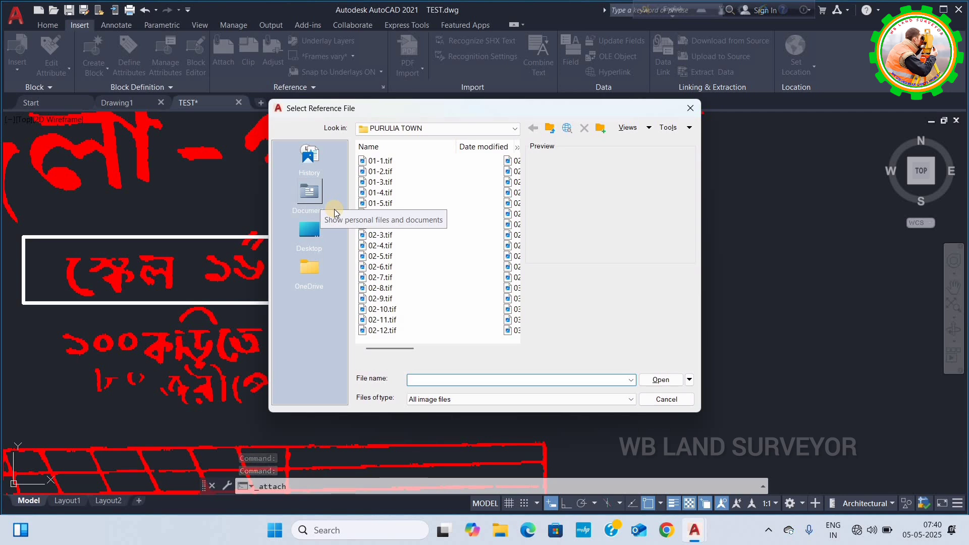
left_click(399, 193)
left_click(661, 381)
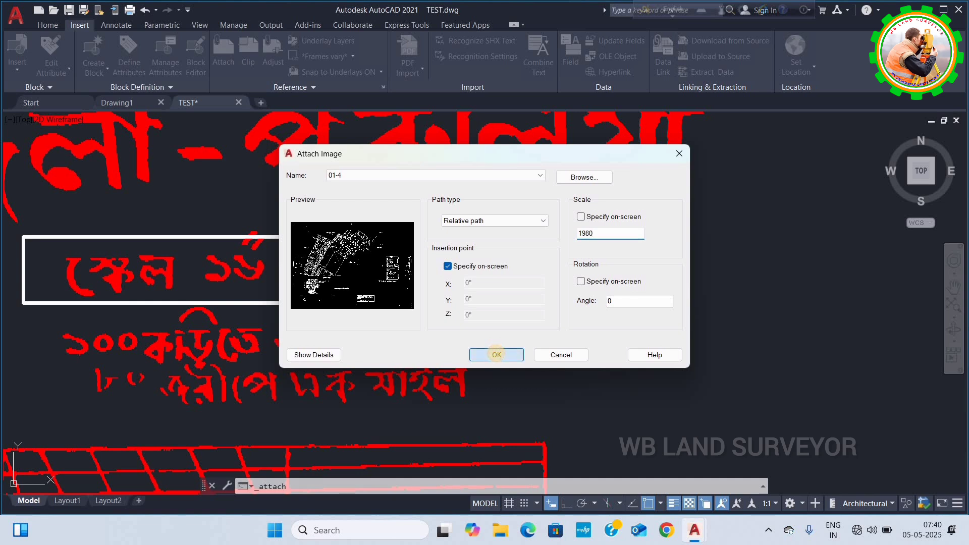
left_click(496, 354)
scroll(152, 389, "down", 2)
scroll(155, 397, "down", 3)
scroll(166, 394, "down", 1)
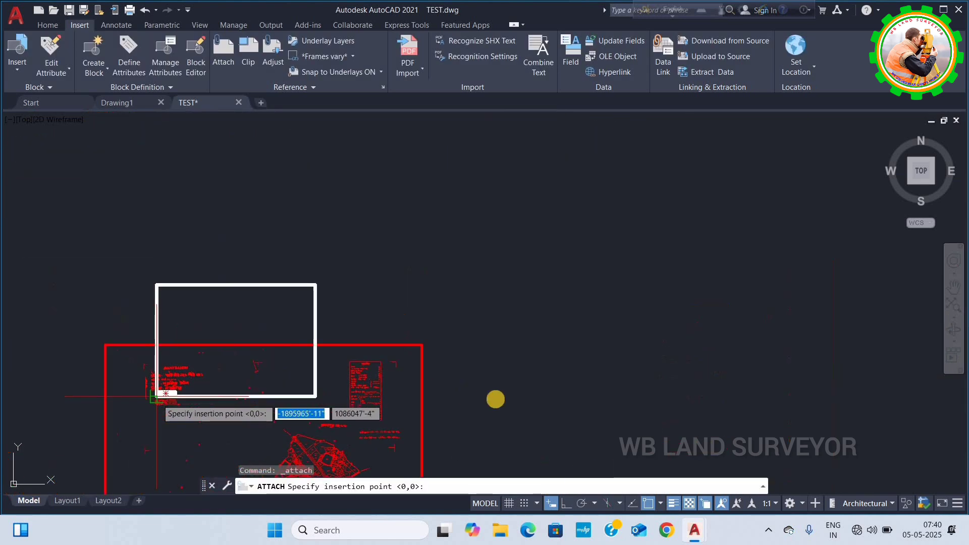
Place the 01-4 sheet beside the first map and zoom in on its scale text.
left_click(509, 399)
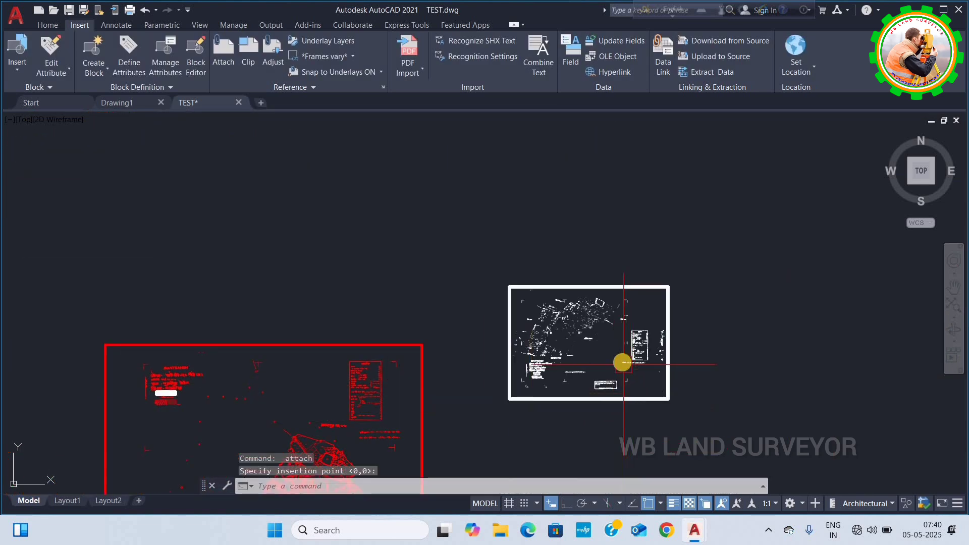
scroll(576, 320, "up", 2)
scroll(561, 316, "up", 2)
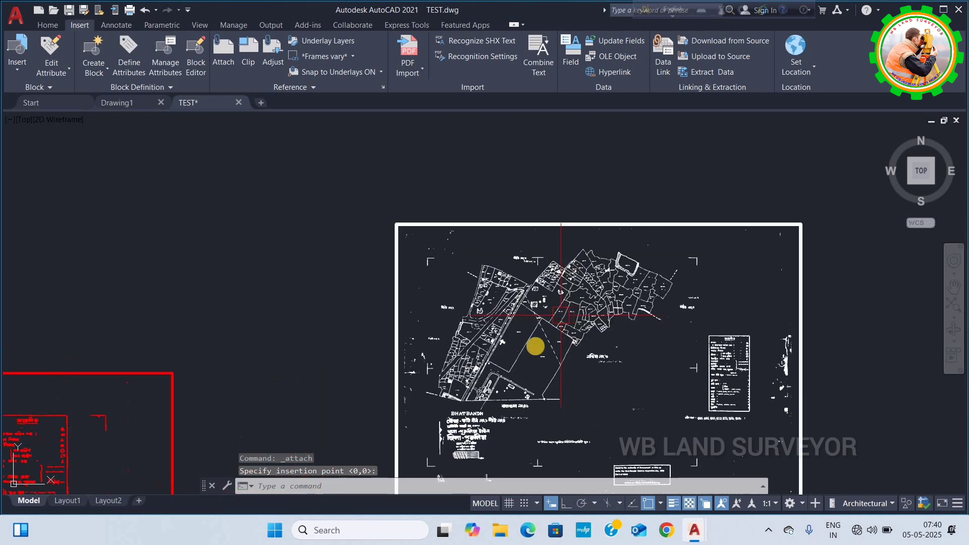
scroll(469, 448, "up", 1)
scroll(461, 462, "up", 2)
scroll(558, 264, "down", 2)
scroll(523, 352, "up", 2)
scroll(524, 351, "up", 2)
scroll(535, 354, "down", 1)
scroll(538, 356, "down", 1)
scroll(538, 356, "up", 2)
scroll(535, 405, "up", 2)
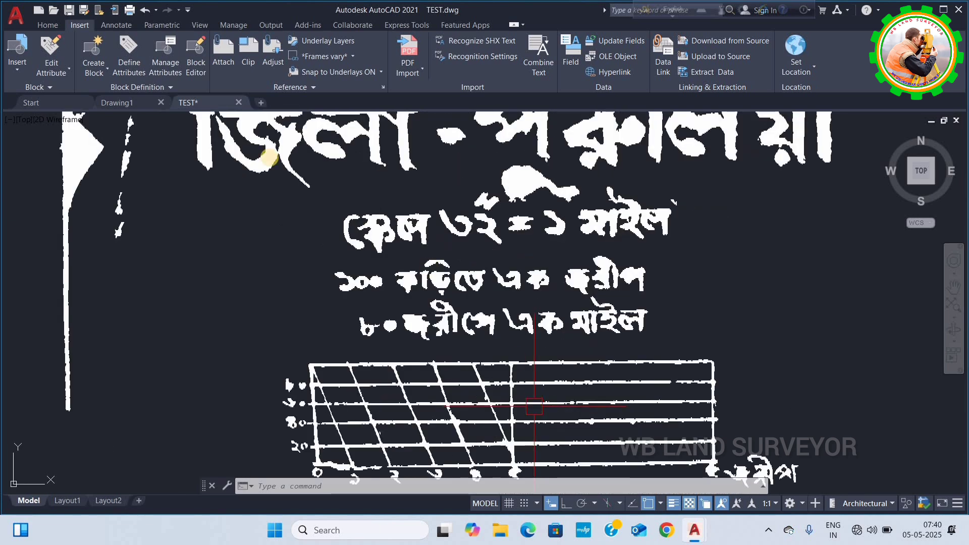
Draw a rectangle (REC) around the line below the 01-4 scale text.
left_click(50, 25)
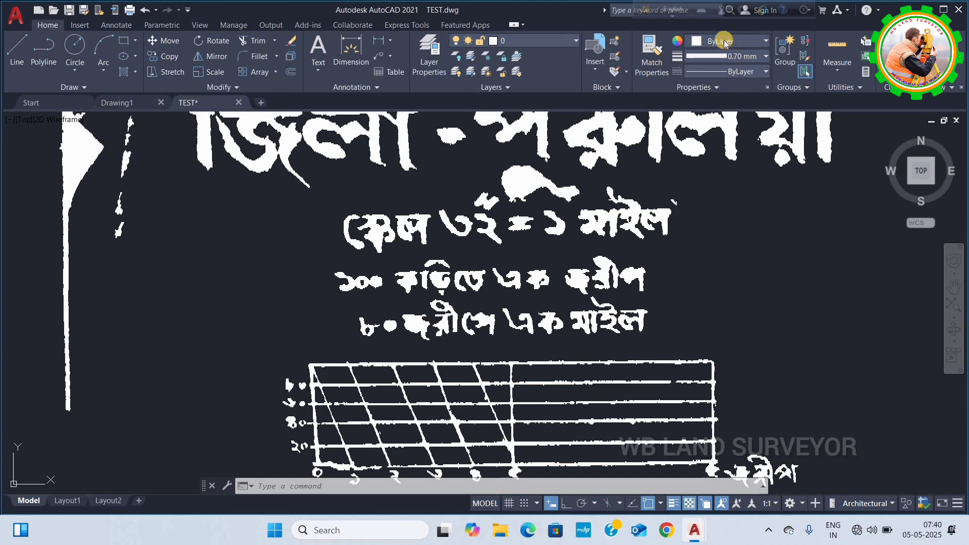
type("rec")
key("Return")
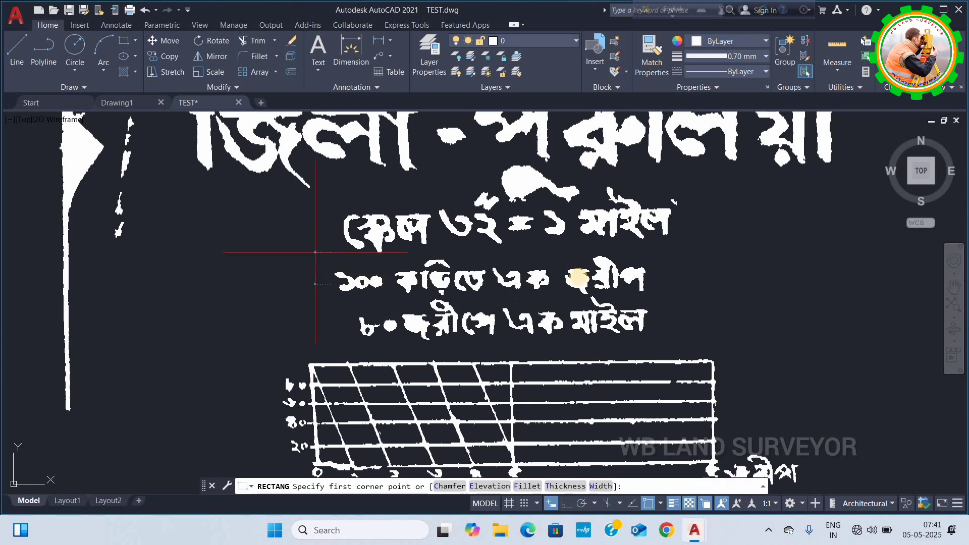
left_click(314, 252)
left_click(674, 305)
left_click(724, 320)
left_click(314, 255)
Colour the new rectangle red and clear the selection.
left_click(721, 42)
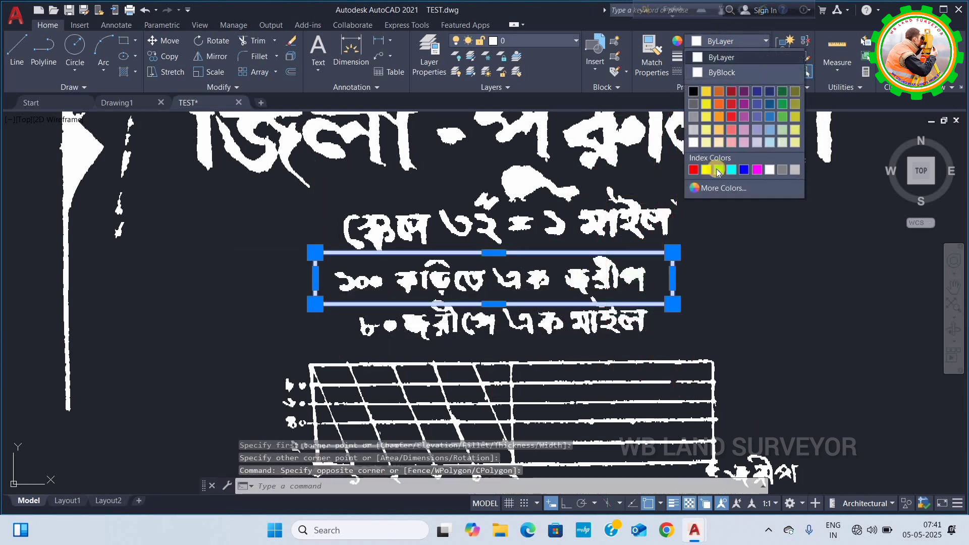
left_click(693, 170)
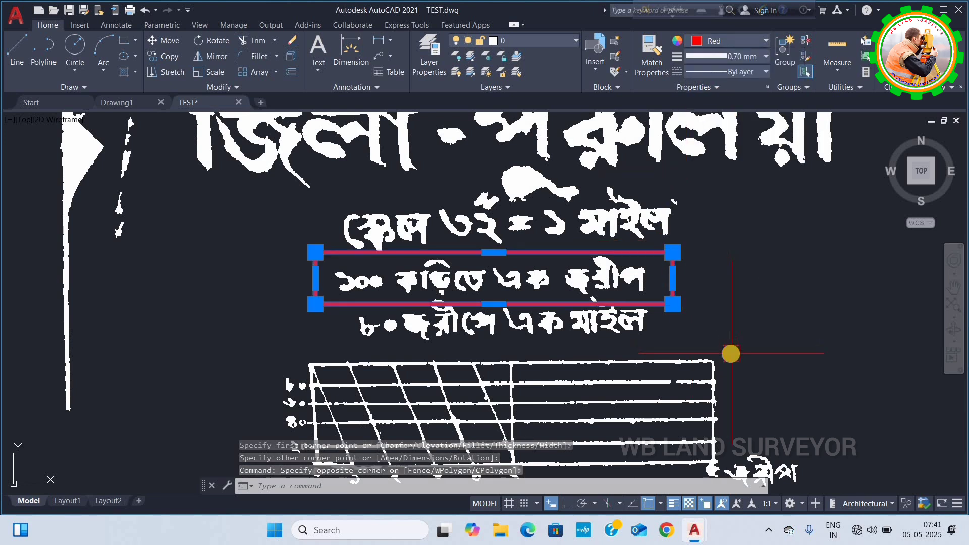
key("Escape")
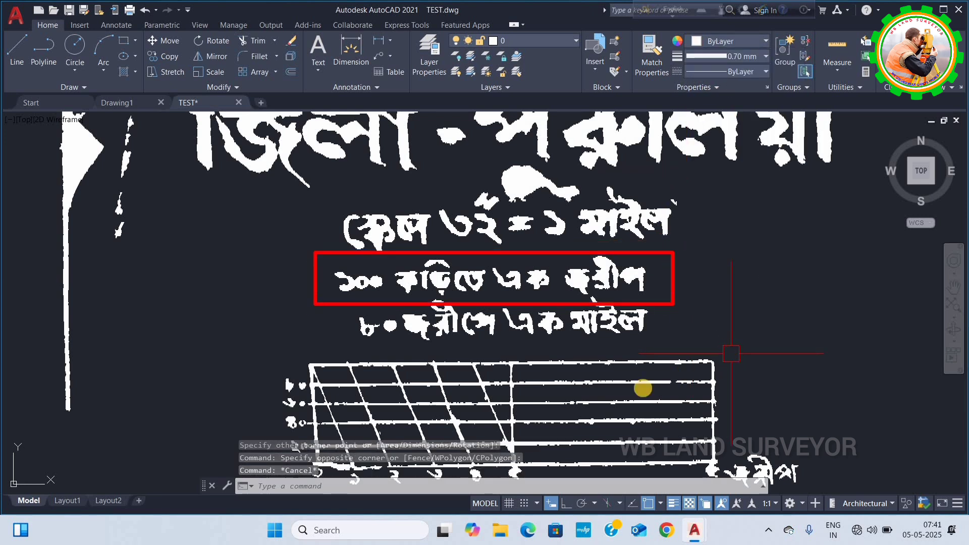
scroll(605, 413, "down", 2)
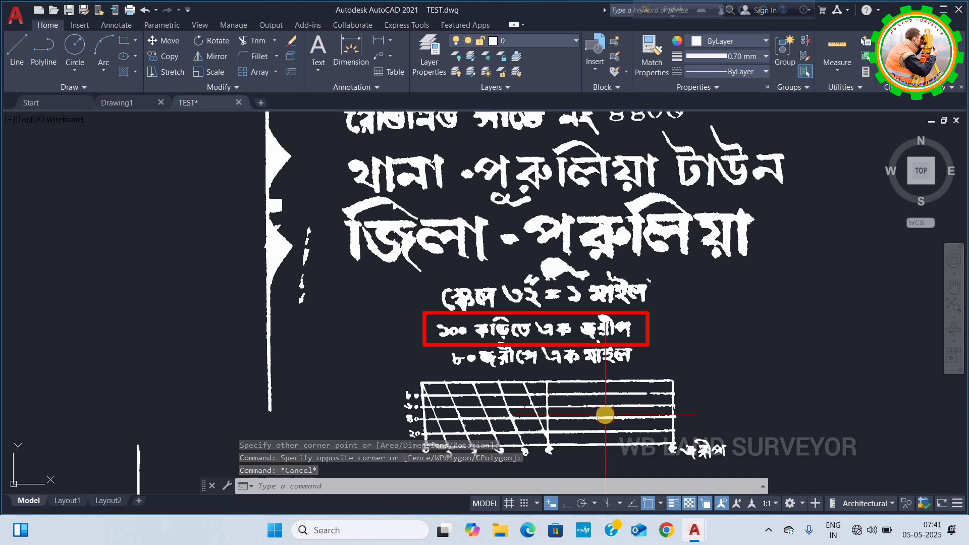
scroll(530, 379, "down", 3)
scroll(444, 352, "down", 3)
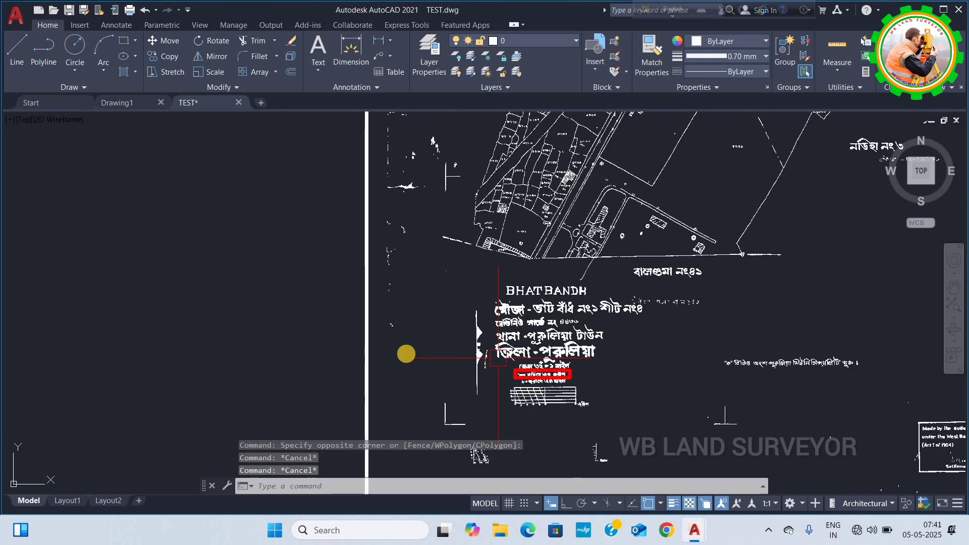
scroll(407, 353, "down", 3)
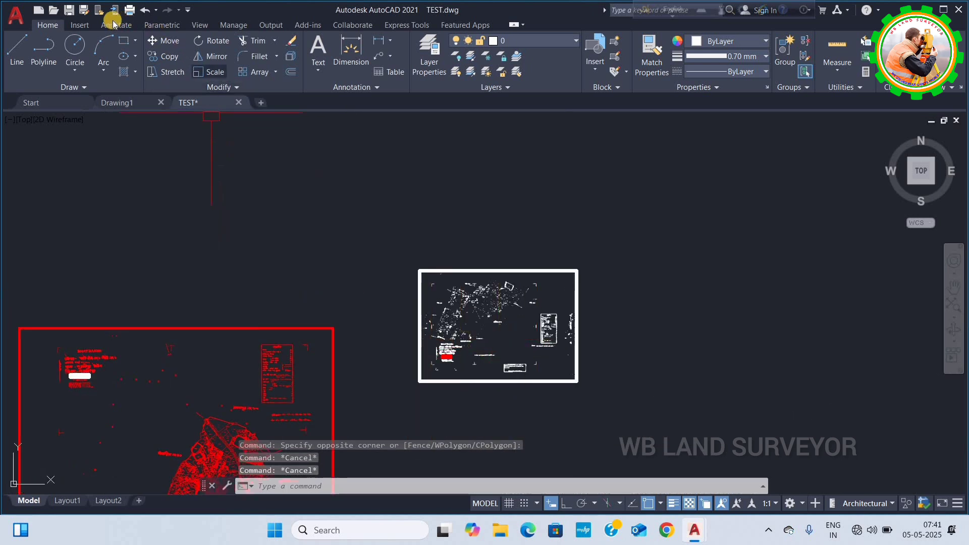
Choose map sheet 02-15.tif to attach.
left_click(79, 25)
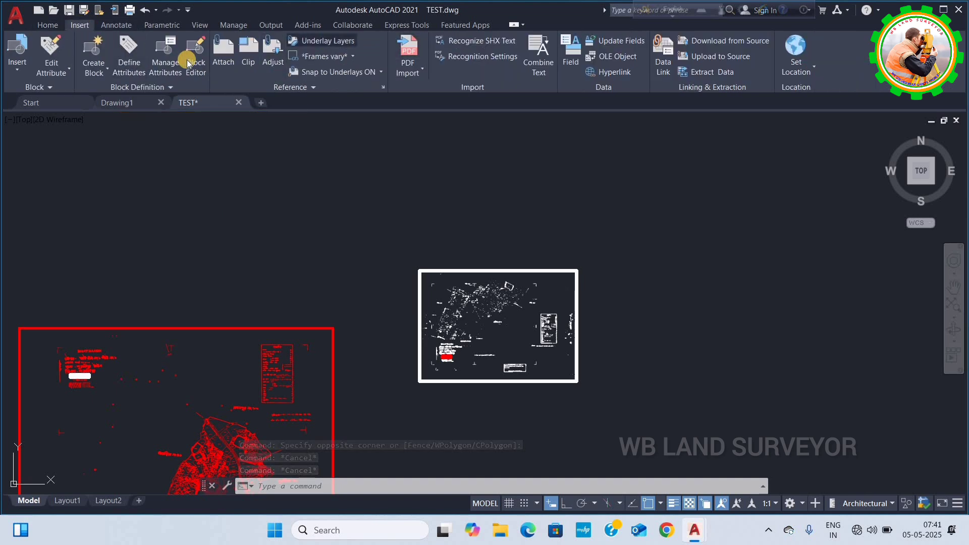
left_click(222, 62)
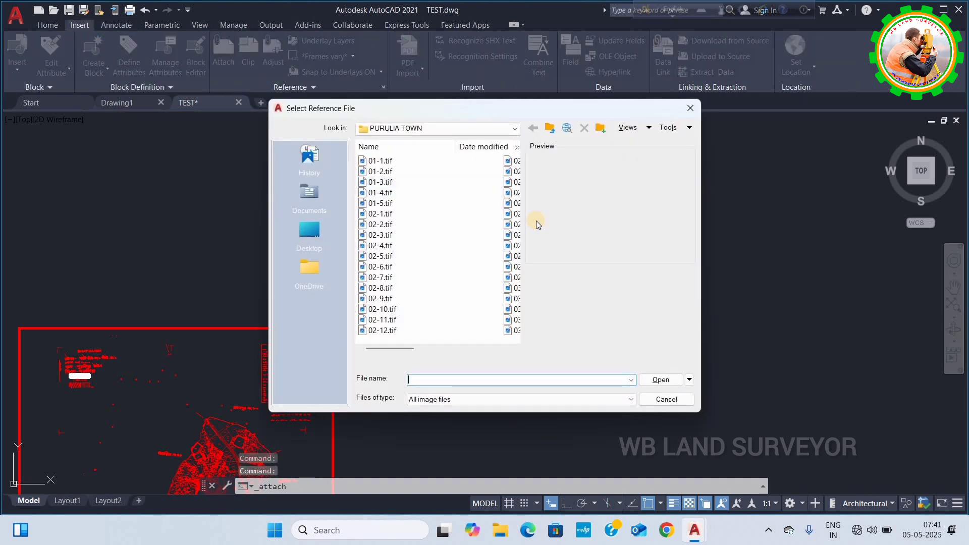
mouse_move(380, 257)
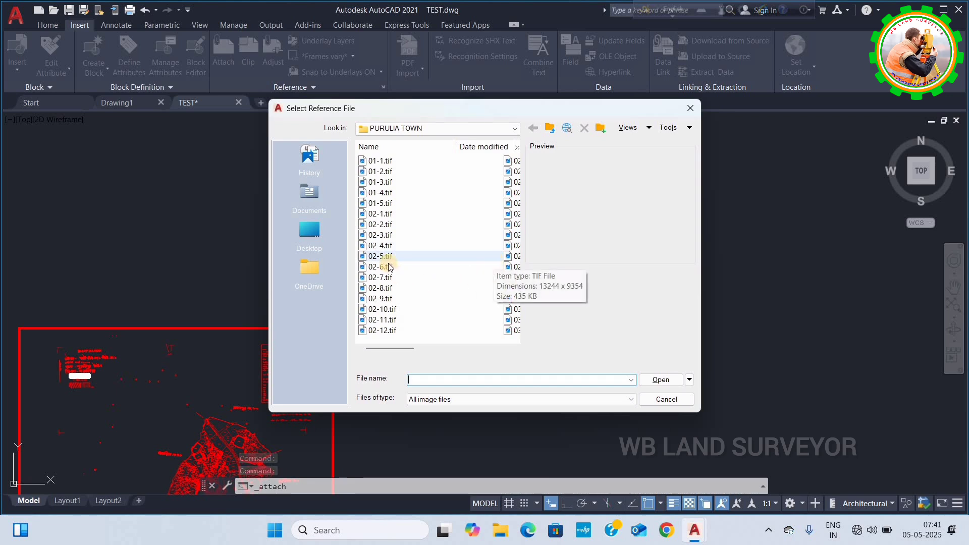
scroll(382, 316, "down", 1)
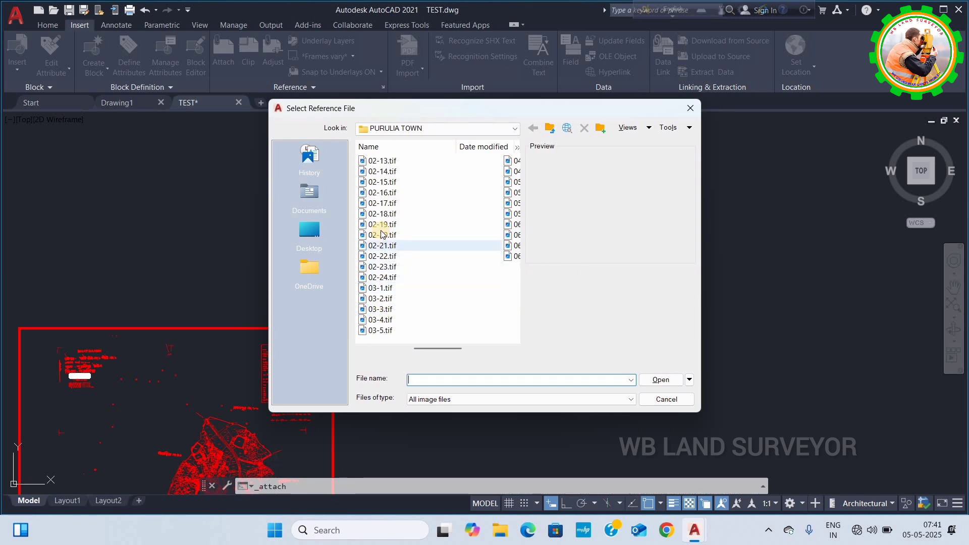
left_click(382, 182)
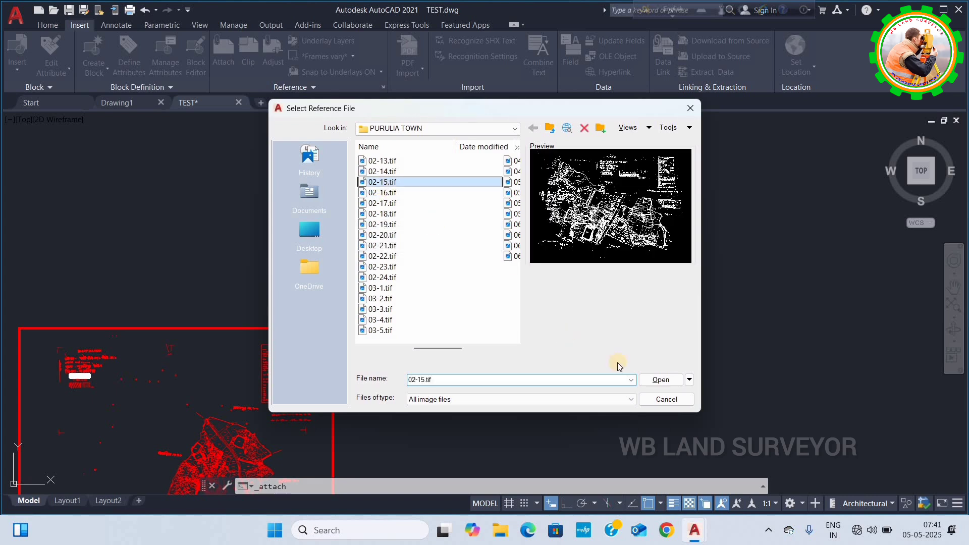
left_click(662, 384)
Set the scale to 99 and place 02-15 right of the other sheets.
double_click(591, 234)
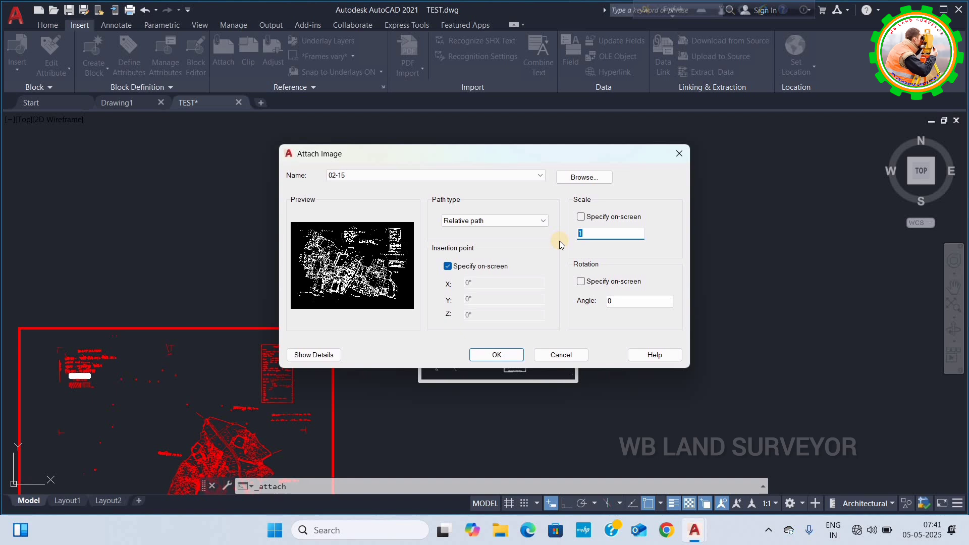
type("99")
left_click(497, 355)
scroll(359, 362, "down", 2)
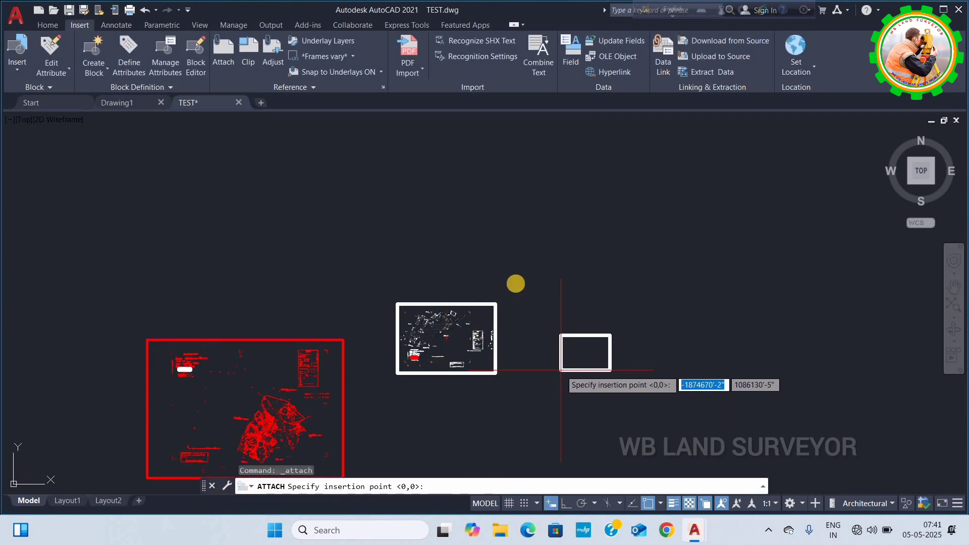
left_click(561, 370)
scroll(506, 289, "down", 2)
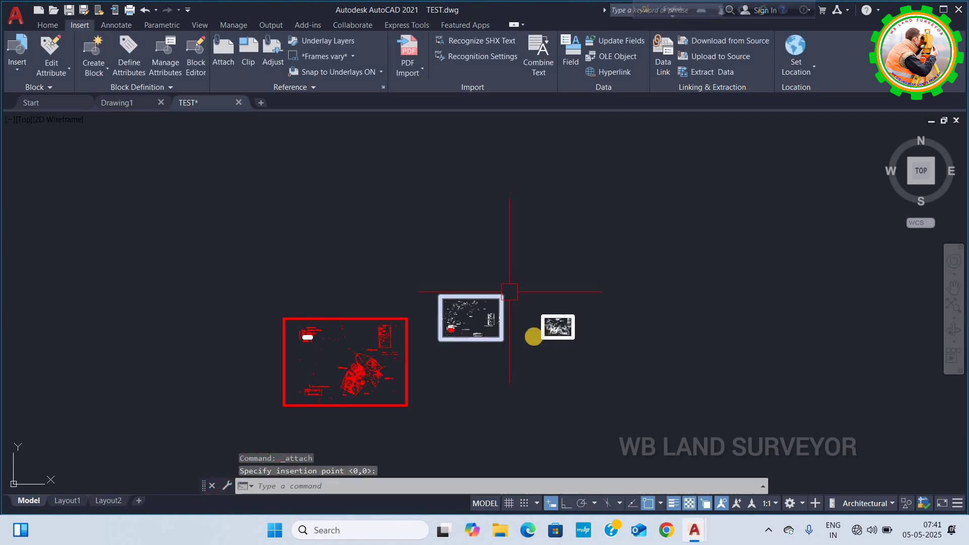
left_click(53, 24)
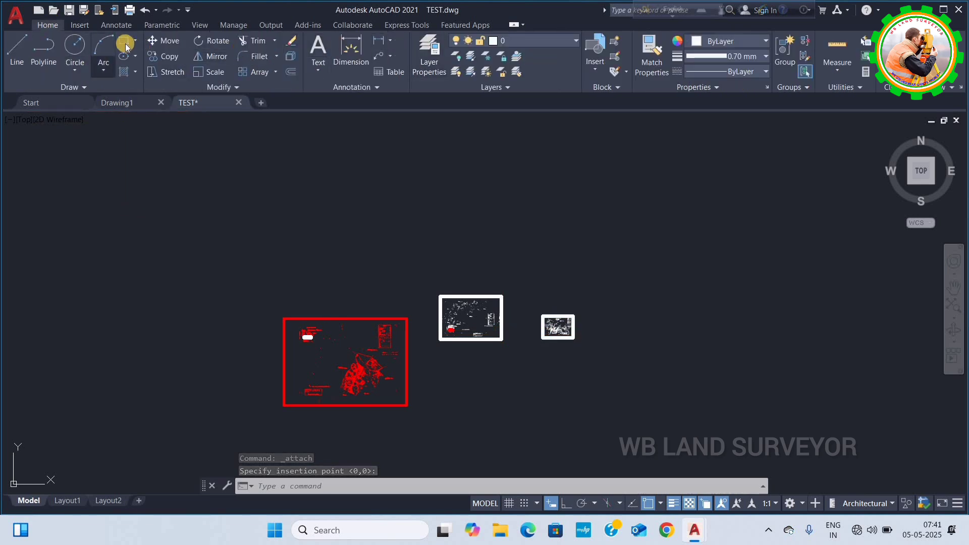
Zoom in and draw a rectangle around the 02-15 sheet's scale text.
scroll(575, 287, "up", 4)
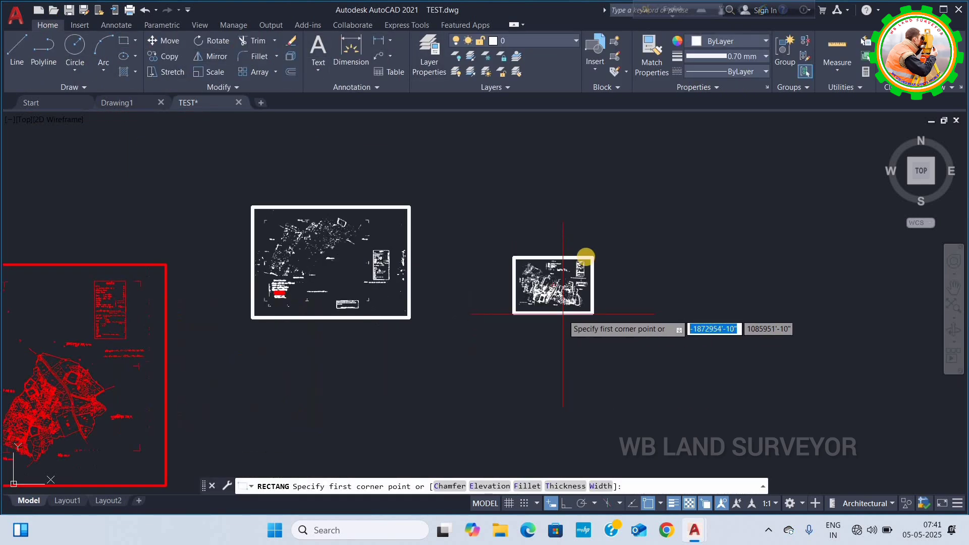
scroll(585, 257, "up", 5)
scroll(485, 300, "up", 4)
scroll(298, 308, "up", 5)
scroll(286, 306, "up", 3)
scroll(286, 307, "up", 3)
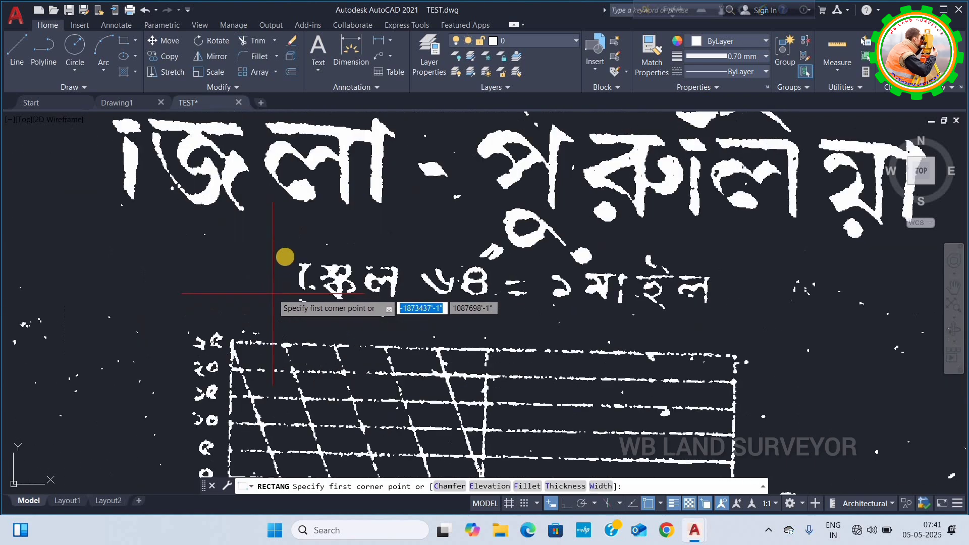
left_click(277, 240)
left_click(746, 320)
Colour that rectangle red and clear the selection.
left_click(811, 362)
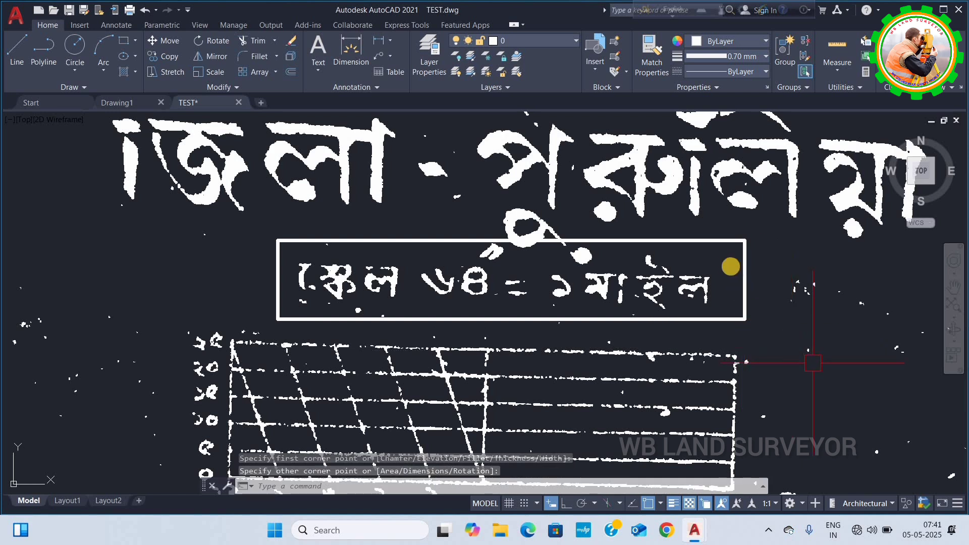
left_click(742, 251)
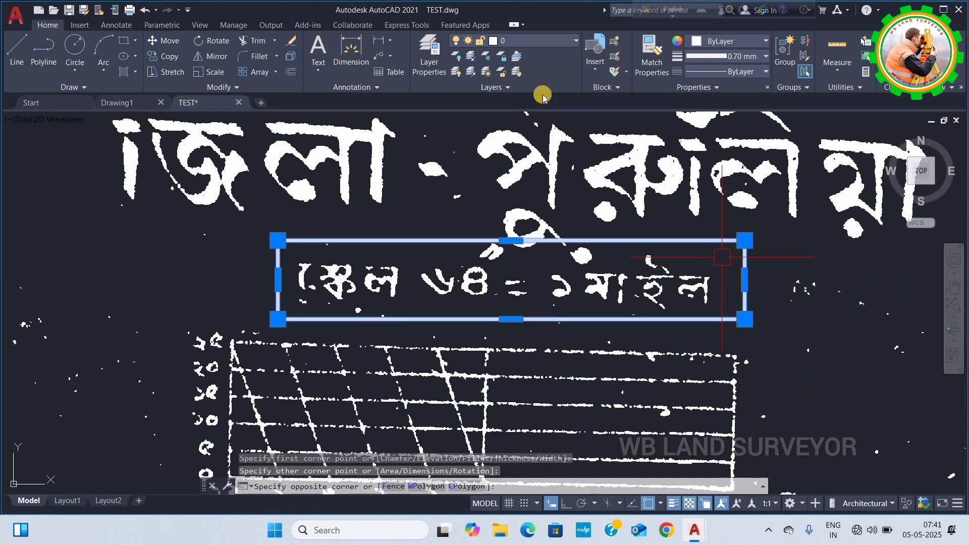
left_click(530, 41)
left_click(717, 41)
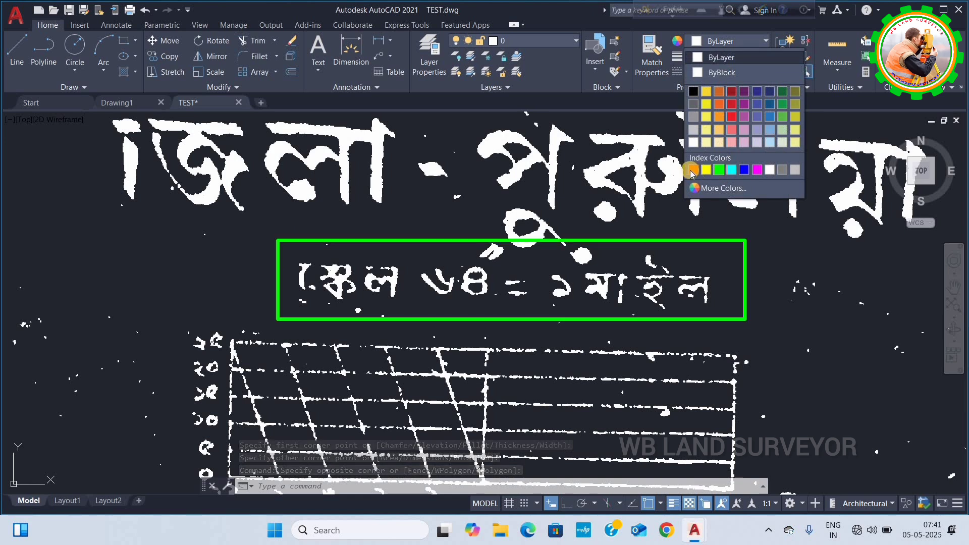
left_click(693, 170)
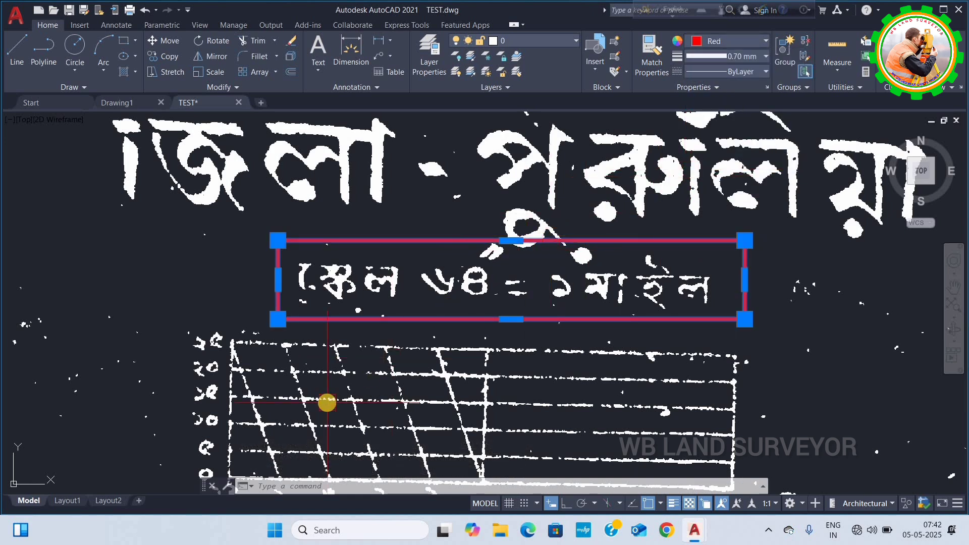
left_click(484, 310)
key("Escape")
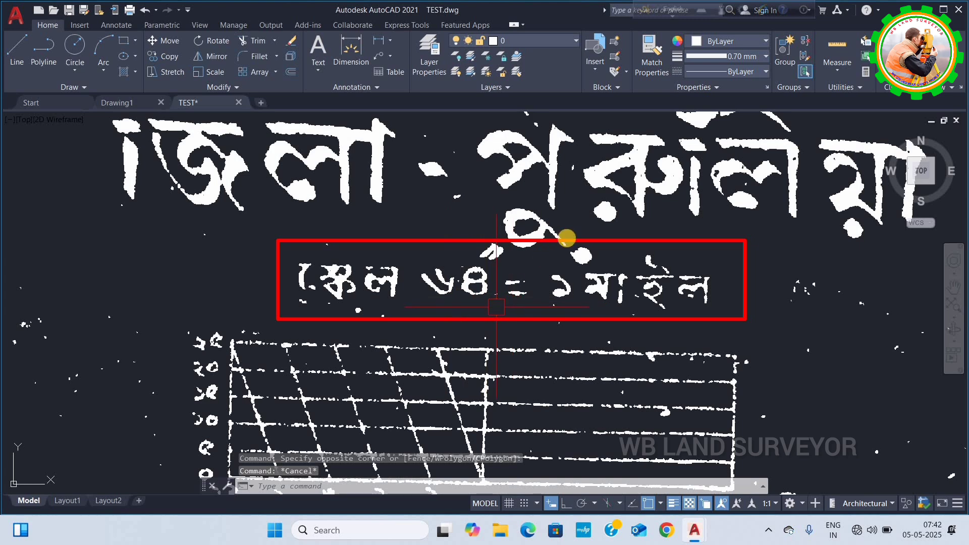
scroll(496, 306, "down", 3)
scroll(505, 303, "down", 3)
scroll(541, 314, "down", 3)
scroll(582, 277, "down", 2)
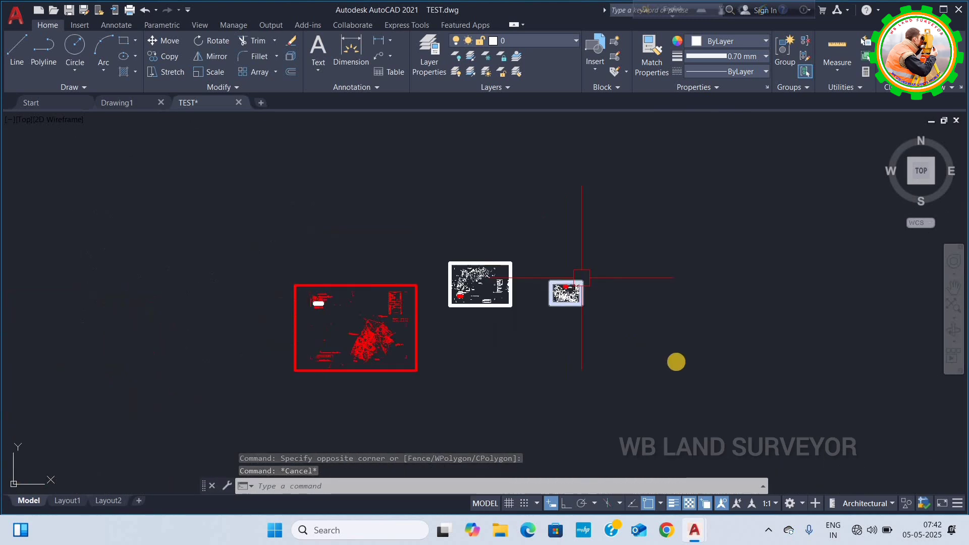
Move the two smaller sheets level with the red sheet's bottom edge.
left_click(677, 362)
left_click(426, 219)
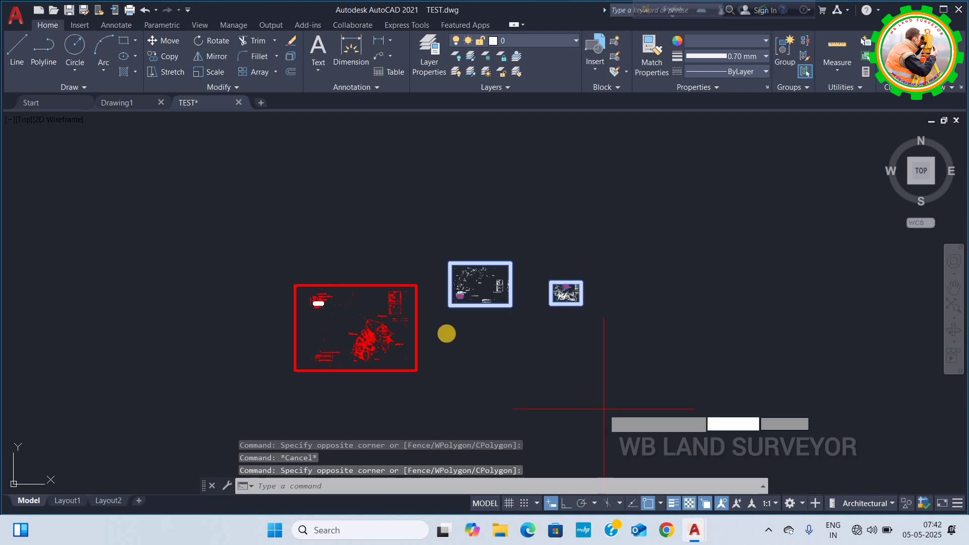
key("m")
key("Return")
scroll(449, 303, "up", 2)
scroll(451, 268, "up", 2)
scroll(451, 264, "up", 1)
left_click(451, 264)
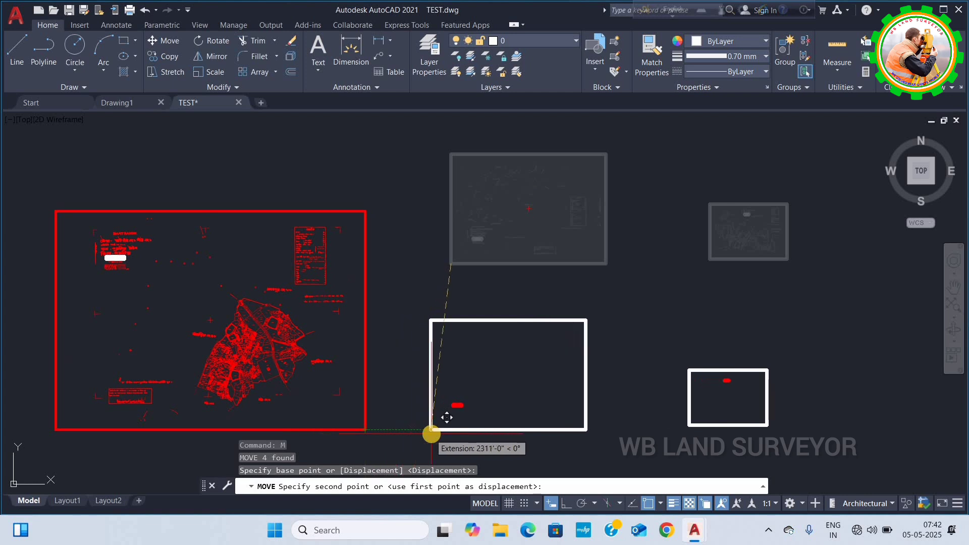
left_click(431, 432)
scroll(291, 305, "down", 2)
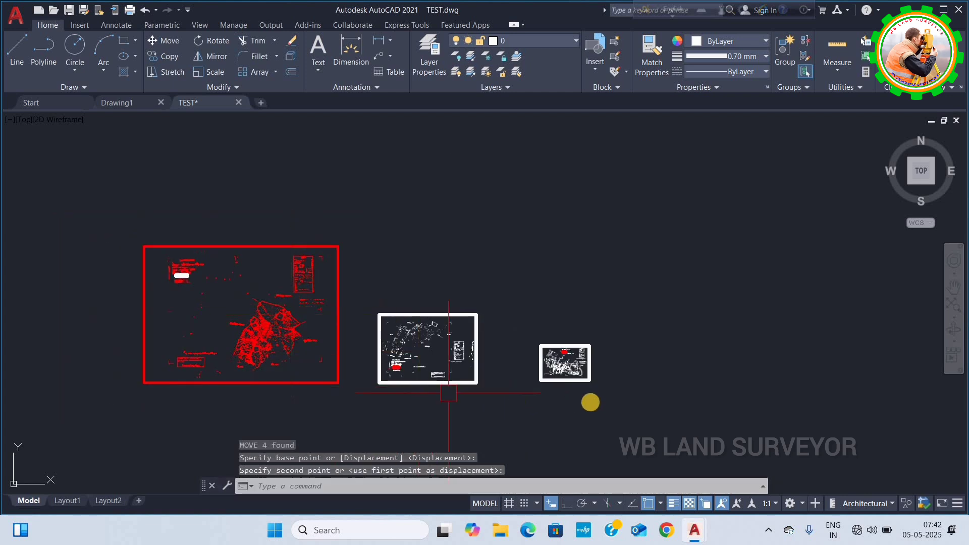
scroll(591, 403, "up", 2)
Move the small right-hand sheet next to the middle sheet.
left_click(686, 407)
left_click(525, 279)
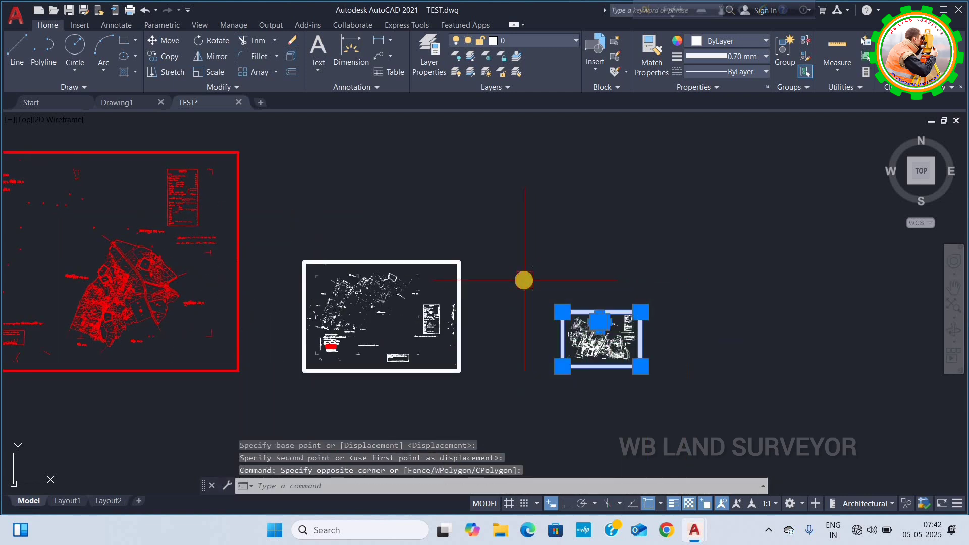
type("m")
key("Return")
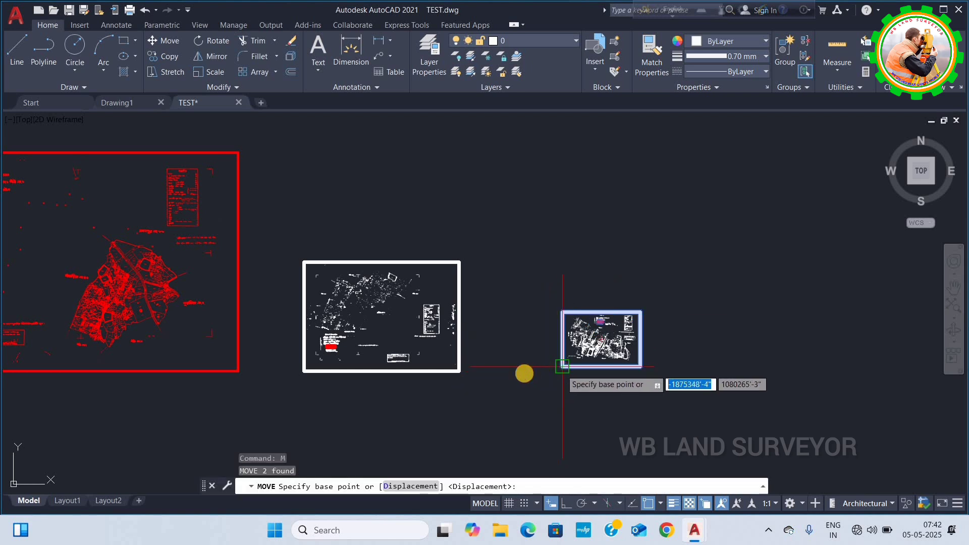
left_click(562, 368)
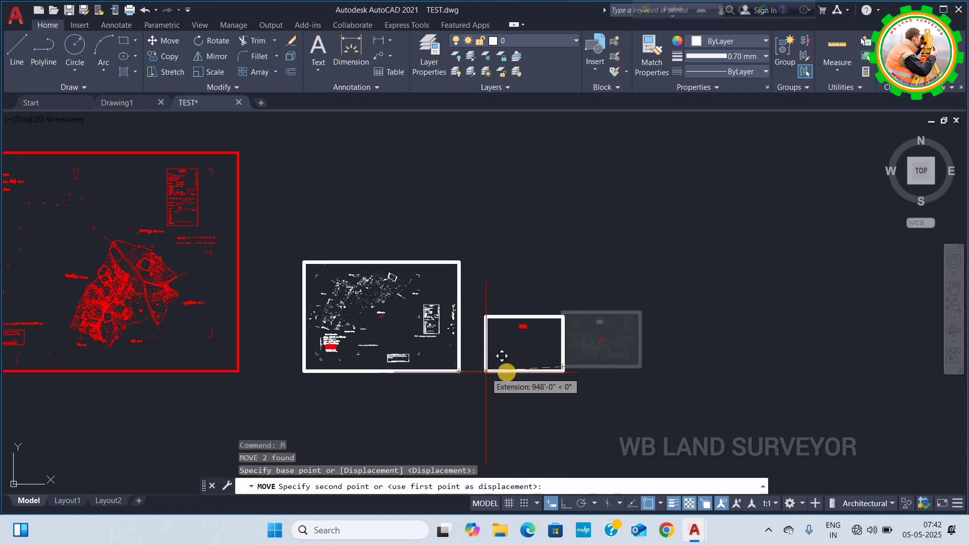
left_click(521, 373)
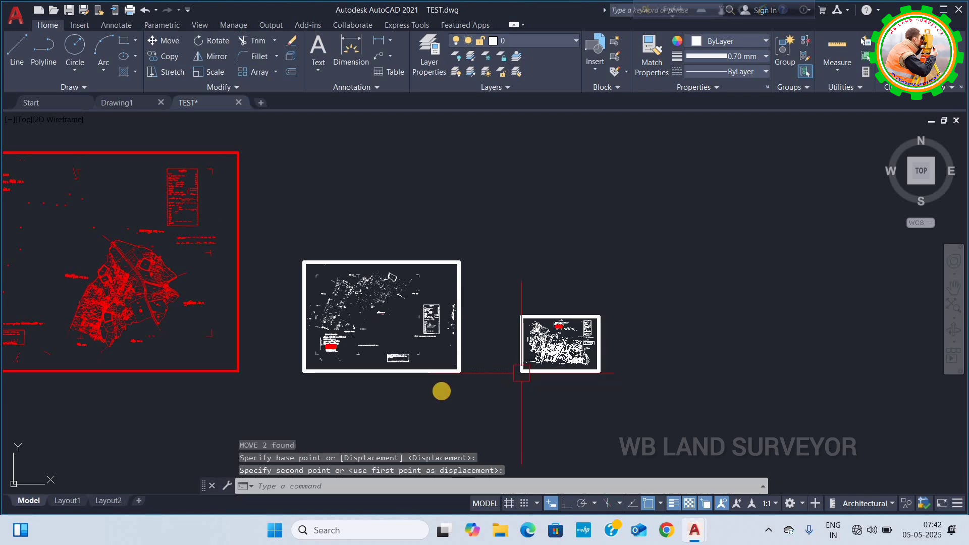
Zoom in on the PURULIA sheet's scale text and select the misplaced red rectangle.
scroll(657, 296, "down", 4)
scroll(621, 357, "up", 2)
scroll(621, 357, "up", 2)
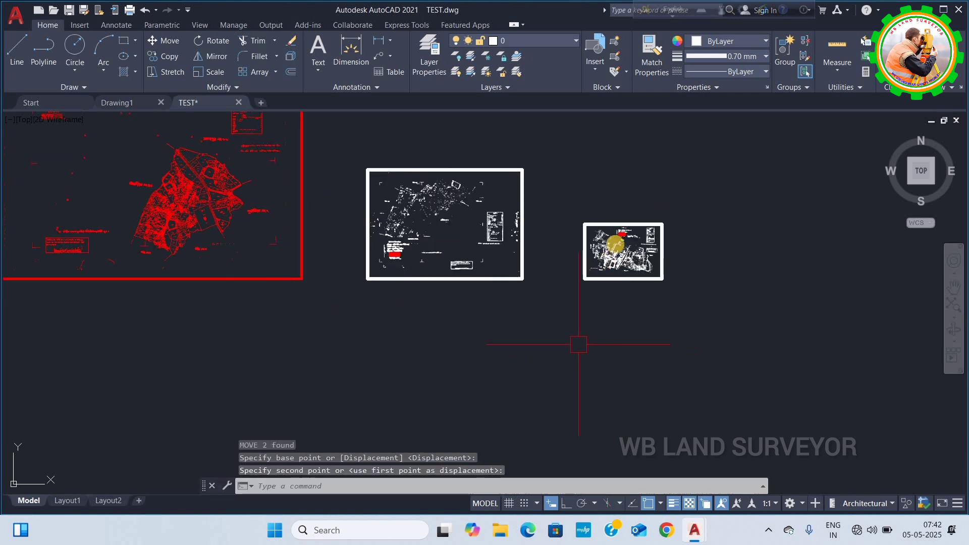
scroll(455, 232, "down", 4)
scroll(461, 242, "up", 4)
scroll(525, 242, "up", 4)
scroll(486, 245, "up", 4)
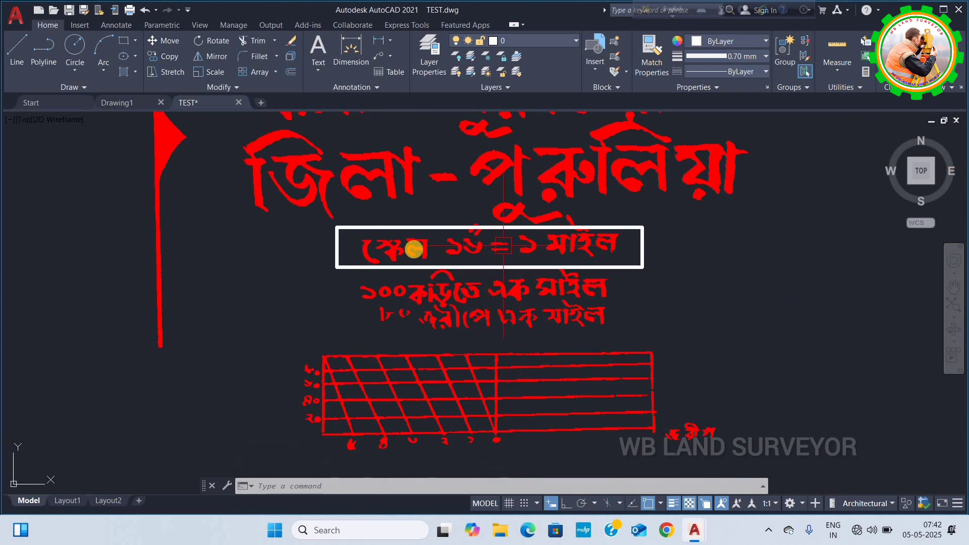
scroll(414, 248, "down", 5)
scroll(545, 325, "down", 3)
scroll(642, 337, "down", 3)
scroll(605, 348, "up", 4)
scroll(626, 338, "up", 5)
scroll(617, 311, "up", 5)
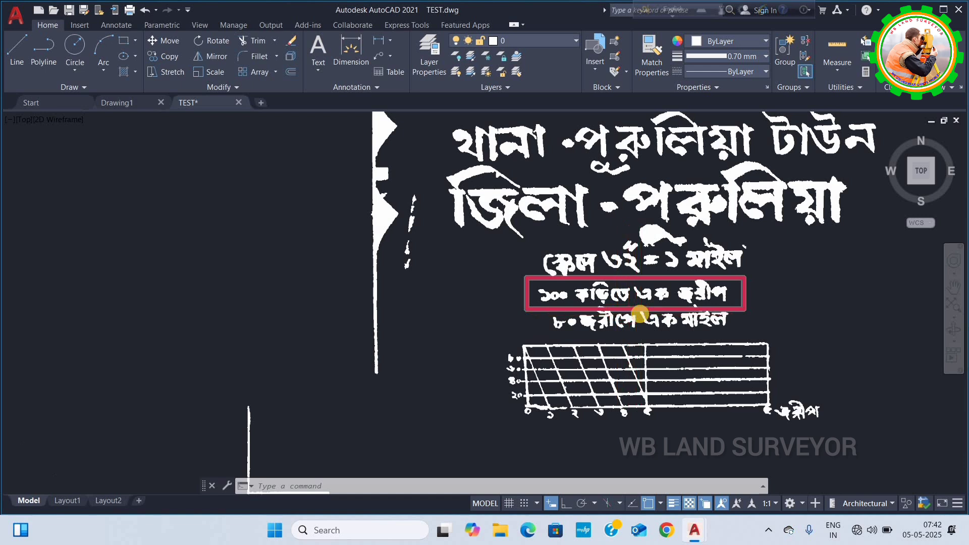
scroll(640, 314, "up", 3)
left_click(628, 257)
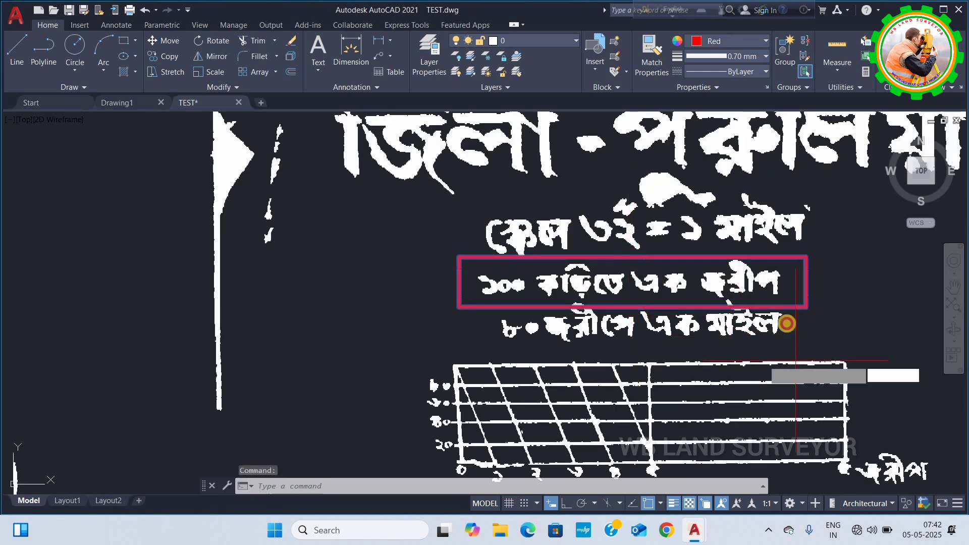
MOVE the red rectangle up over the scale line, then zoom back out.
type("m")
key("Return")
left_click(796, 361)
left_click(804, 306)
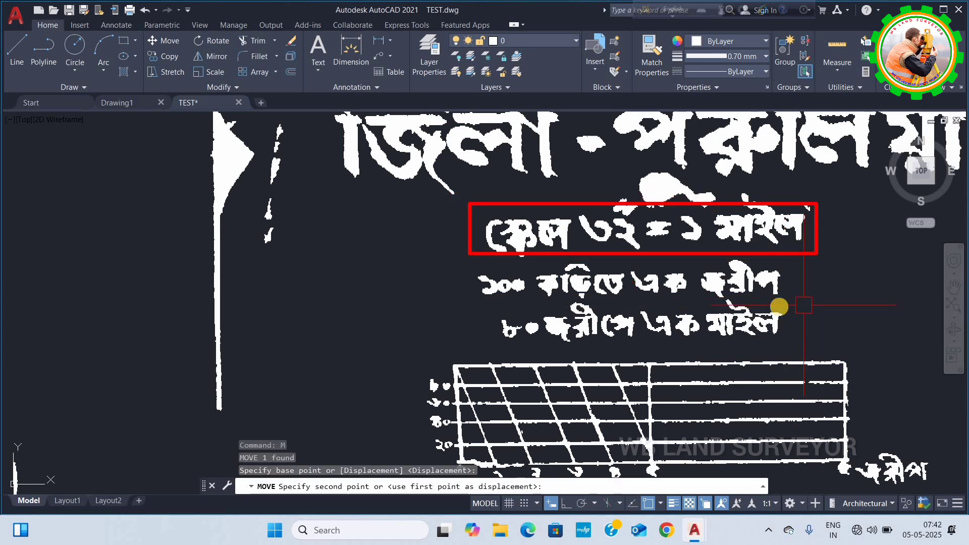
scroll(352, 294, "down", 2)
scroll(355, 294, "down", 5)
scroll(355, 294, "down", 2)
scroll(441, 292, "down", 3)
scroll(429, 290, "up", 3)
scroll(384, 291, "up", 3)
scroll(384, 291, "up", 3)
scroll(385, 288, "up", 3)
scroll(384, 286, "up", 3)
scroll(384, 303, "down", 3)
scroll(385, 306, "down", 6)
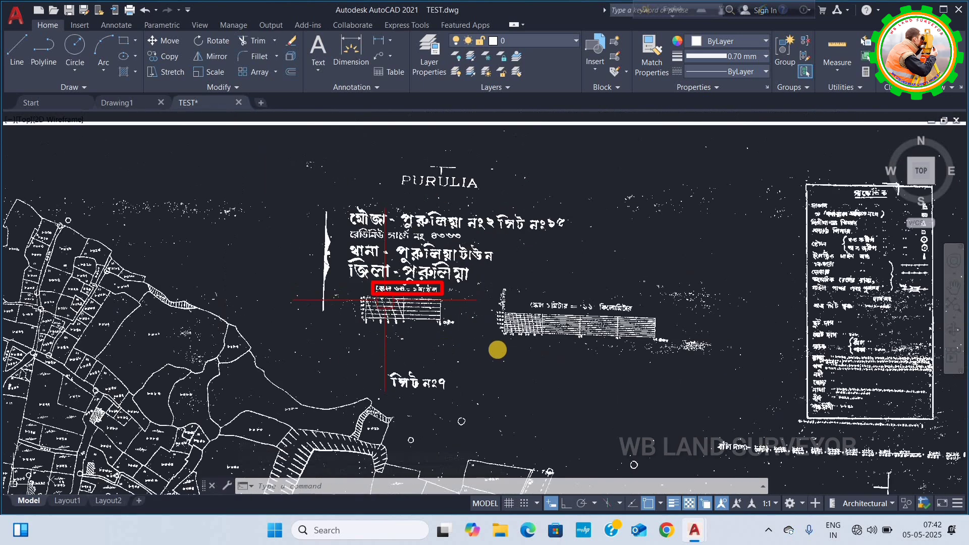
scroll(645, 270, "down", 3)
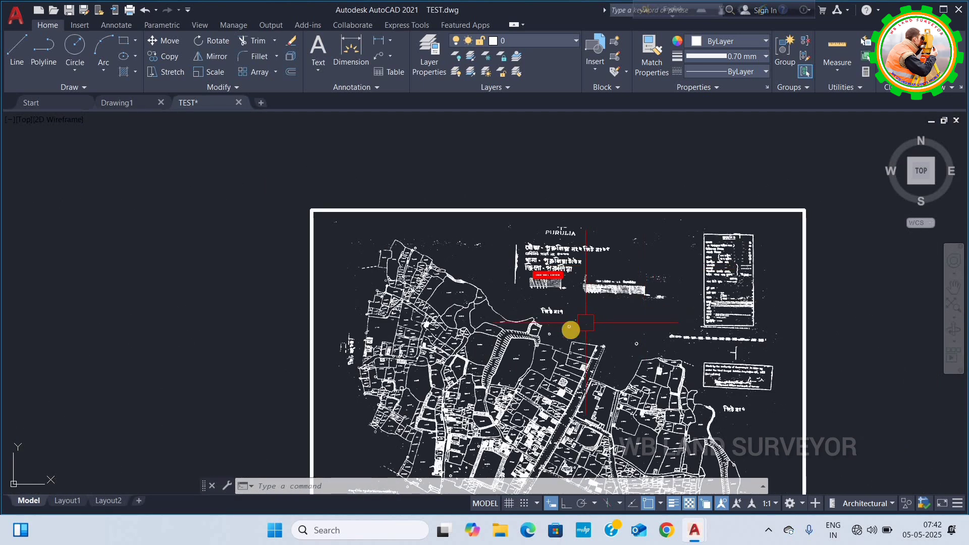